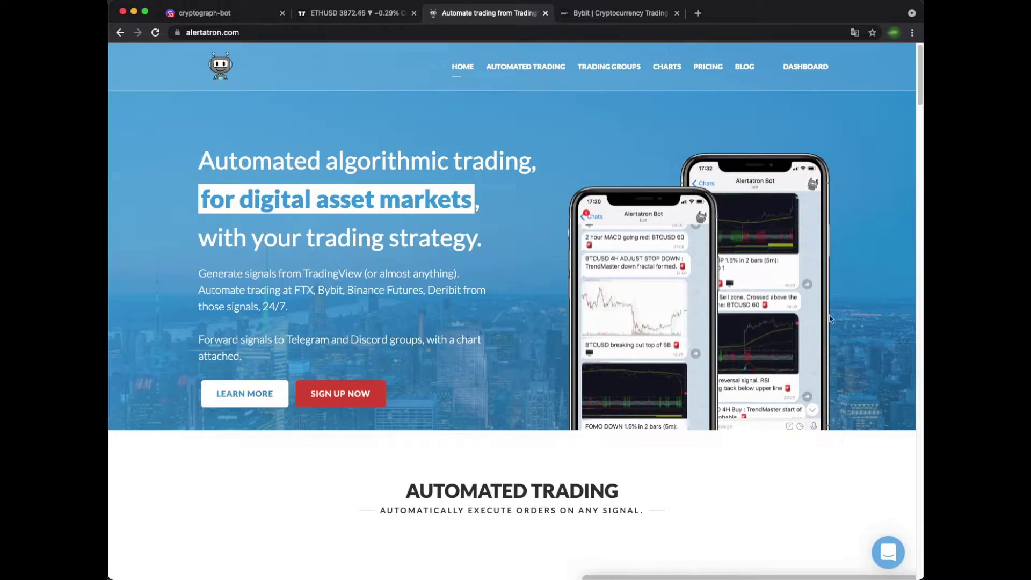
# On Alertatron's Billing page, slide Choose Plan from Pro Trader to Starter to see its $25.00 sub-total.
pyautogui.click(341, 393)
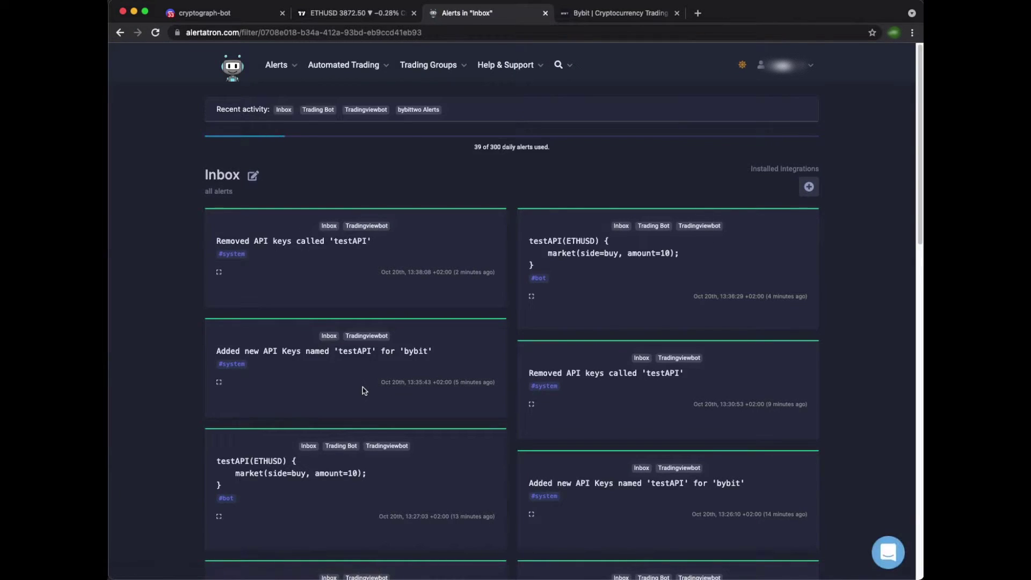
pyautogui.click(808, 67)
pyautogui.click(759, 185)
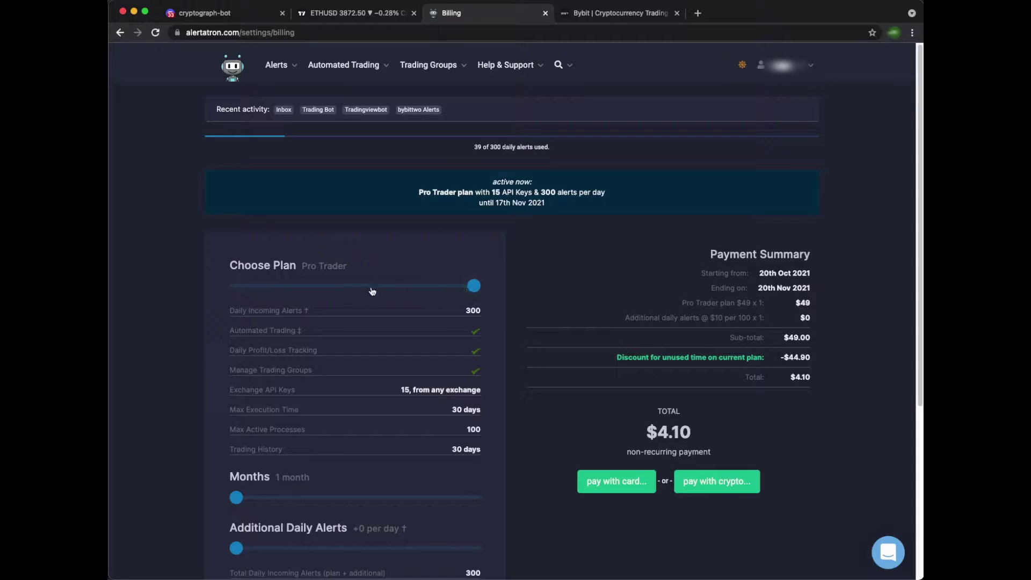
pyautogui.moveTo(380, 292); pyautogui.dragTo(184, 290)
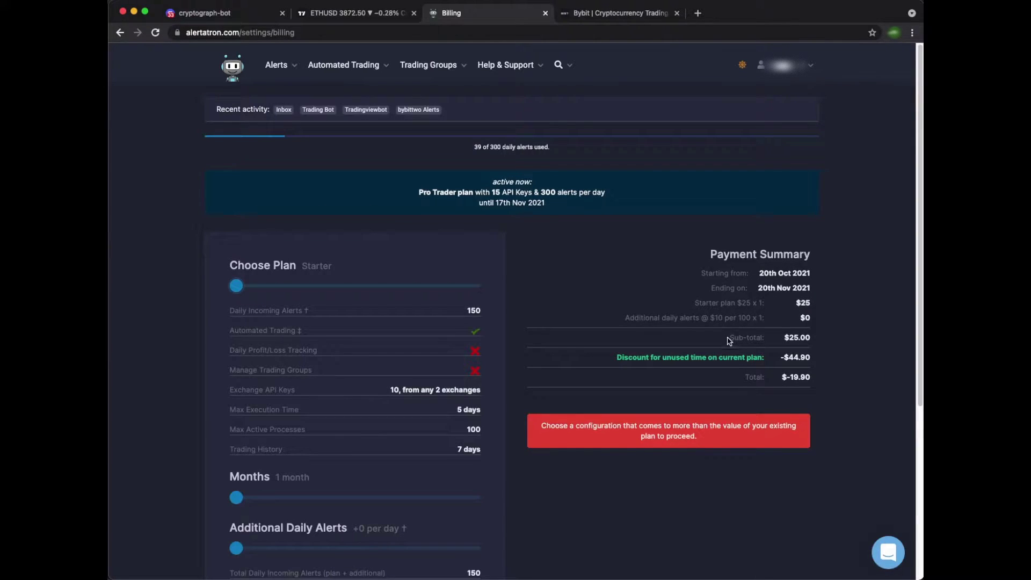
pyautogui.moveTo(729, 339); pyautogui.dragTo(820, 339)
pyautogui.click(837, 331)
pyautogui.click(359, 69)
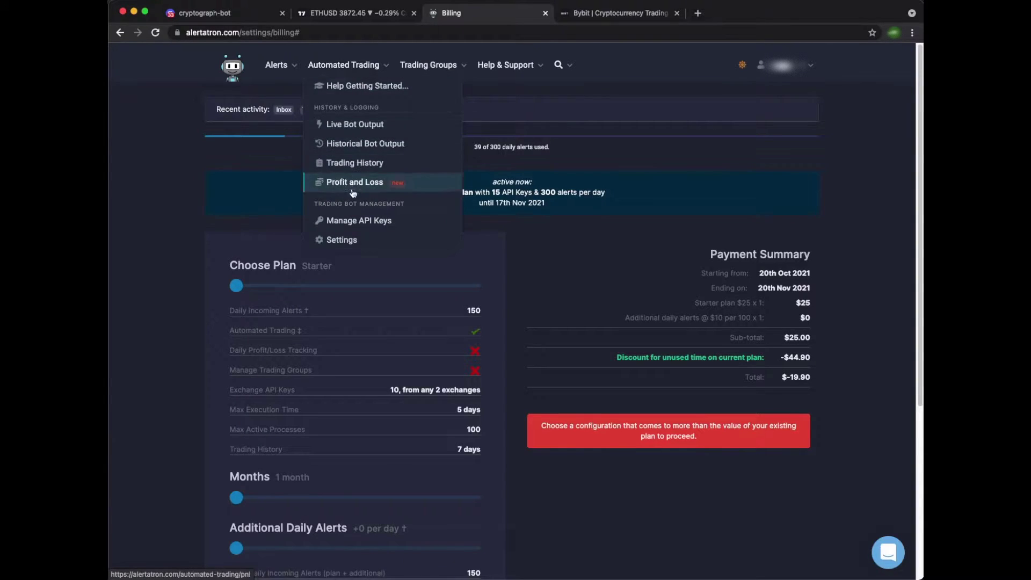
# On Manage API Keys, start a new key with Exchange set to Bybit and name testAPI.
pyautogui.click(352, 221)
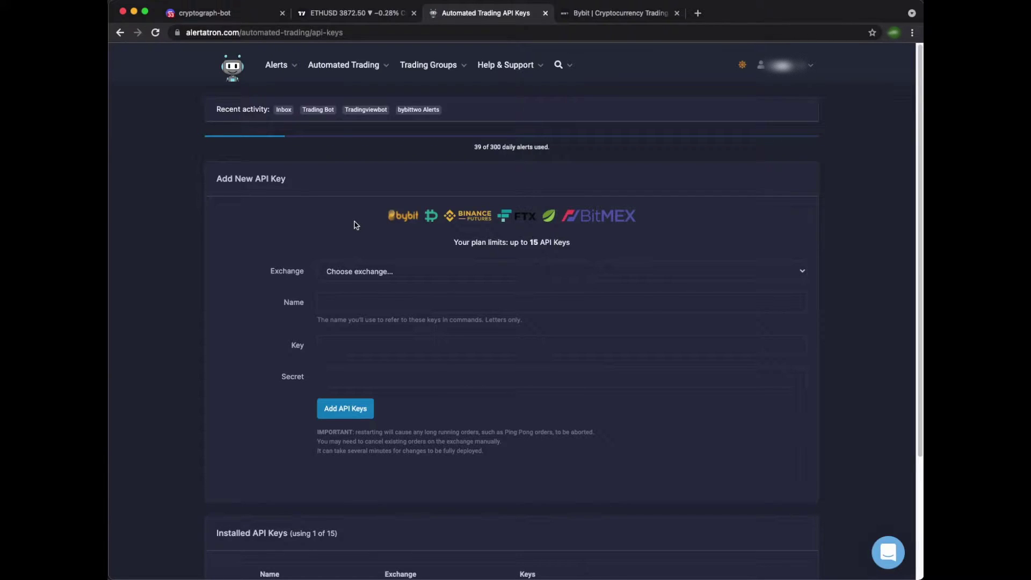
pyautogui.click(357, 271)
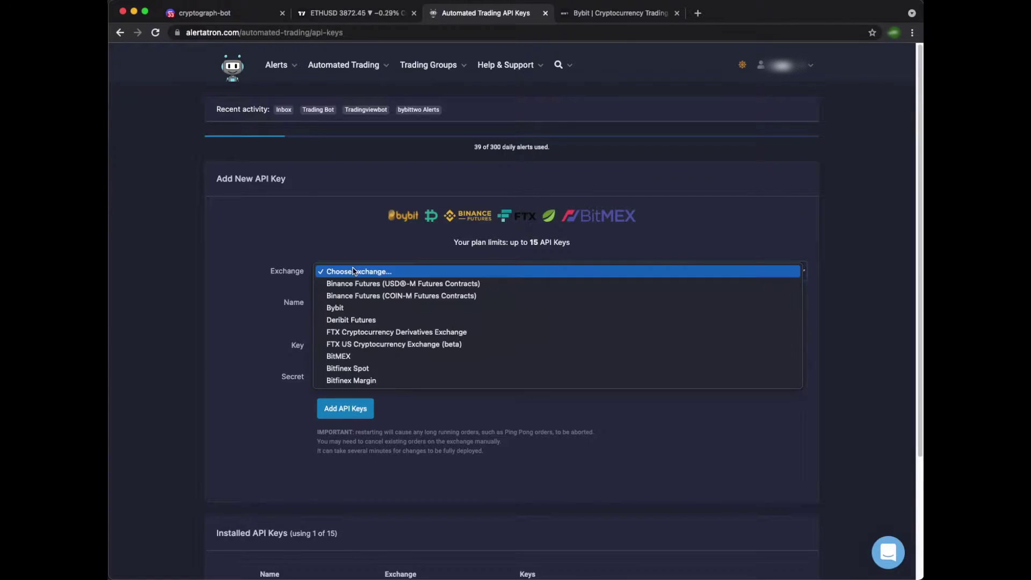
pyautogui.click(349, 307)
pyautogui.click(349, 303)
pyautogui.write('testAPI')
pyautogui.click(277, 310)
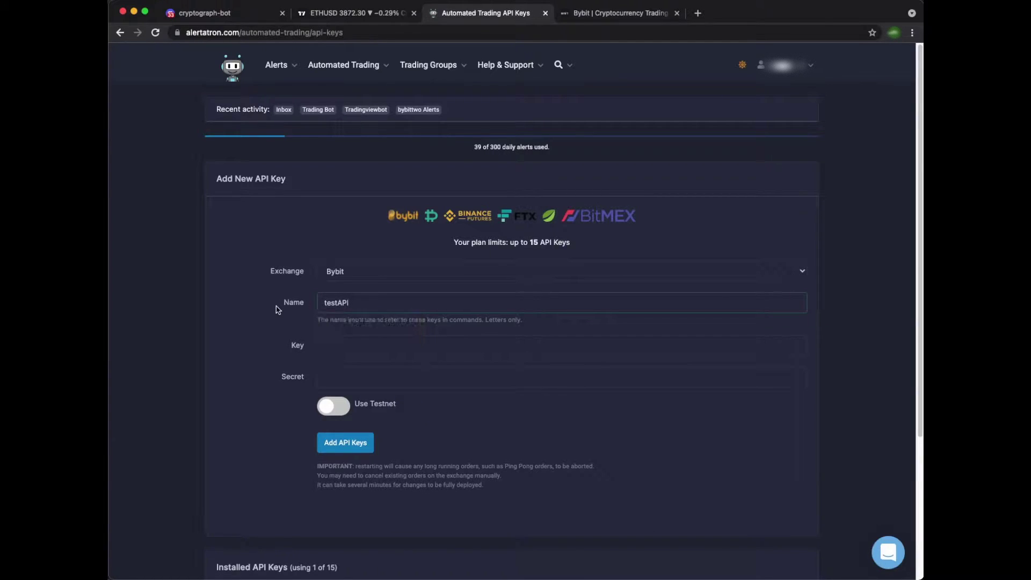
# In Bybit's API management, create a third-party application key for Alertatron.com.
pyautogui.click(626, 18)
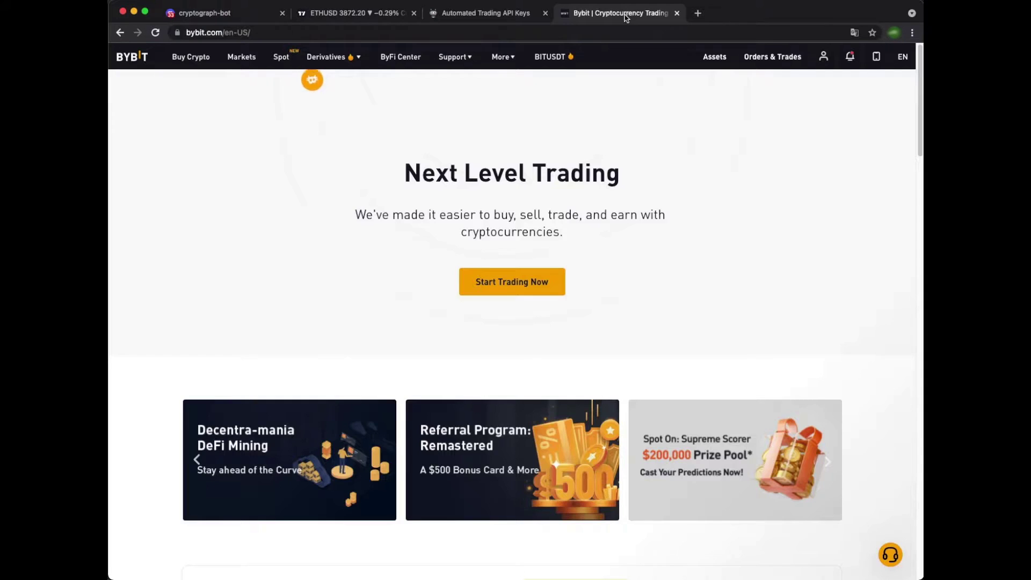
pyautogui.moveTo(823, 56)
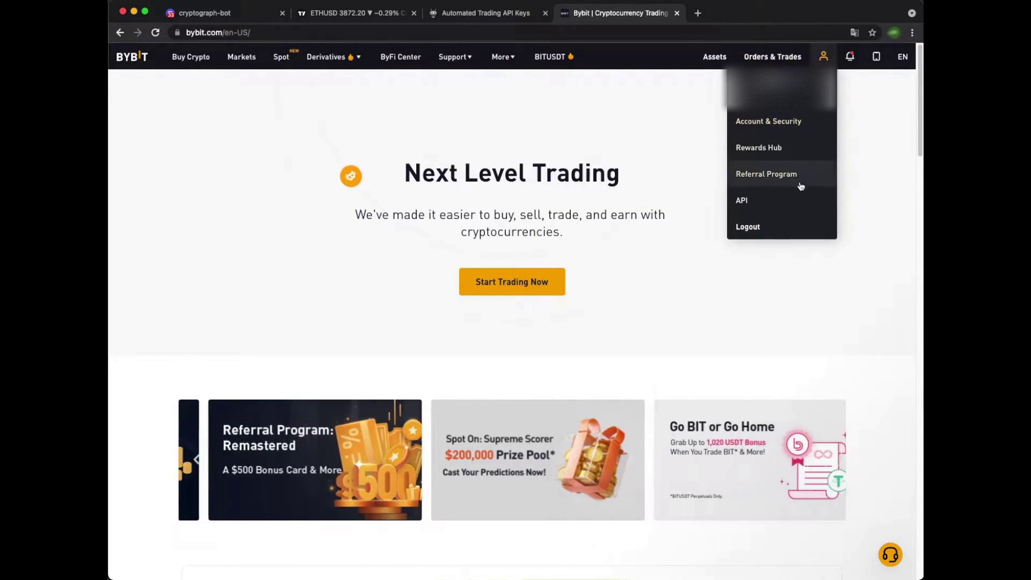
pyautogui.click(794, 200)
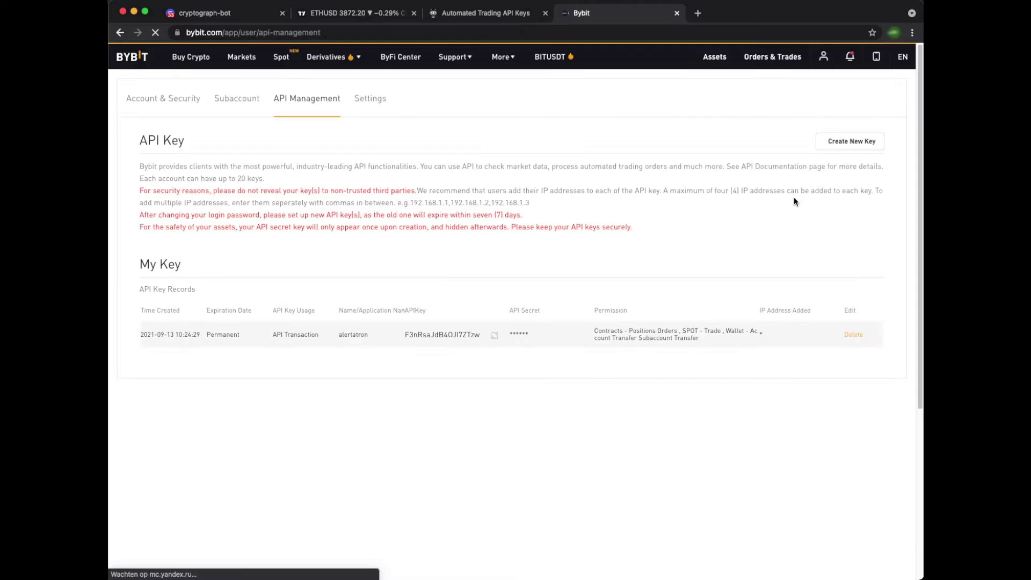
pyautogui.click(830, 144)
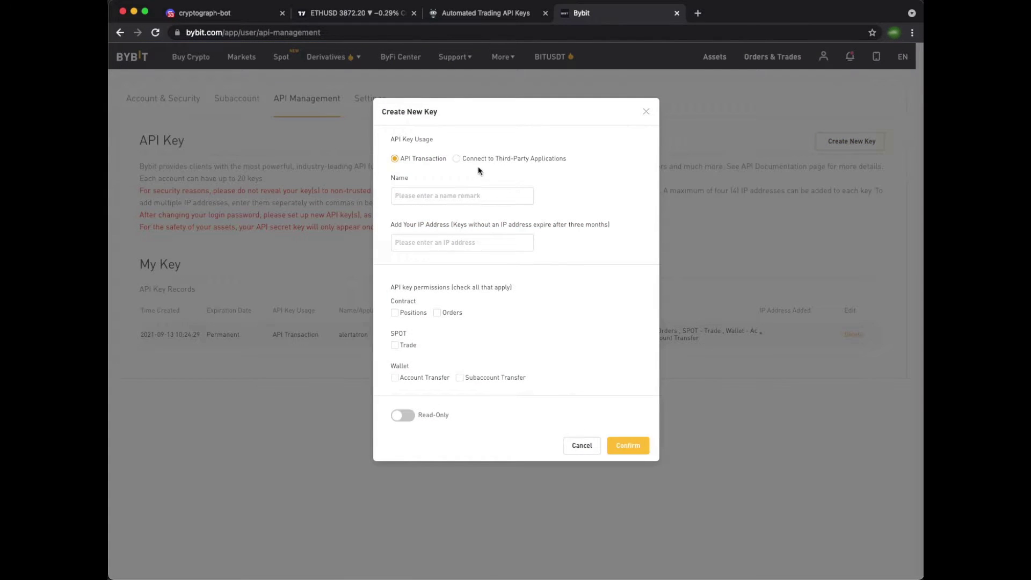
pyautogui.click(456, 159)
pyautogui.click(444, 197)
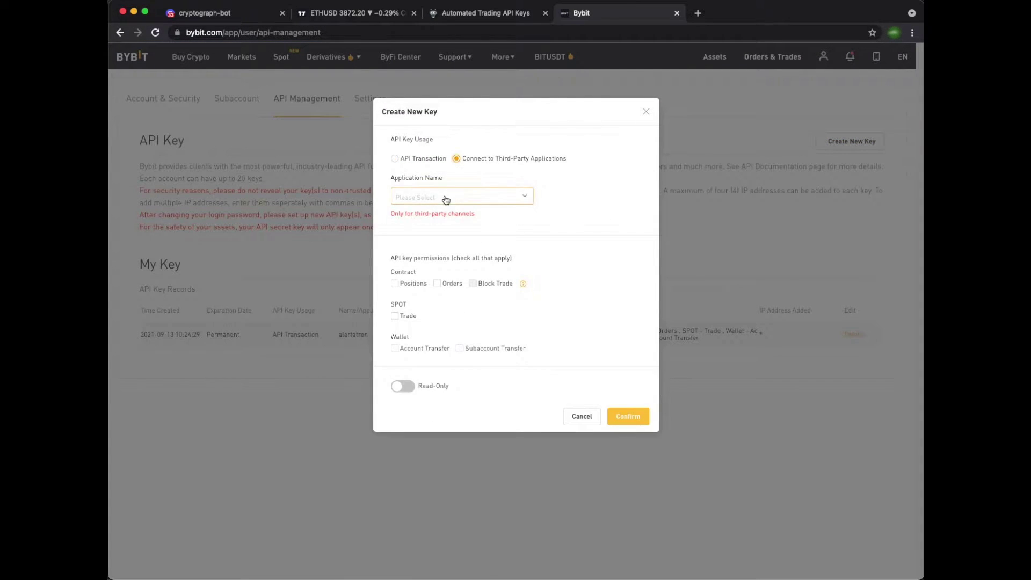
pyautogui.write('alert')
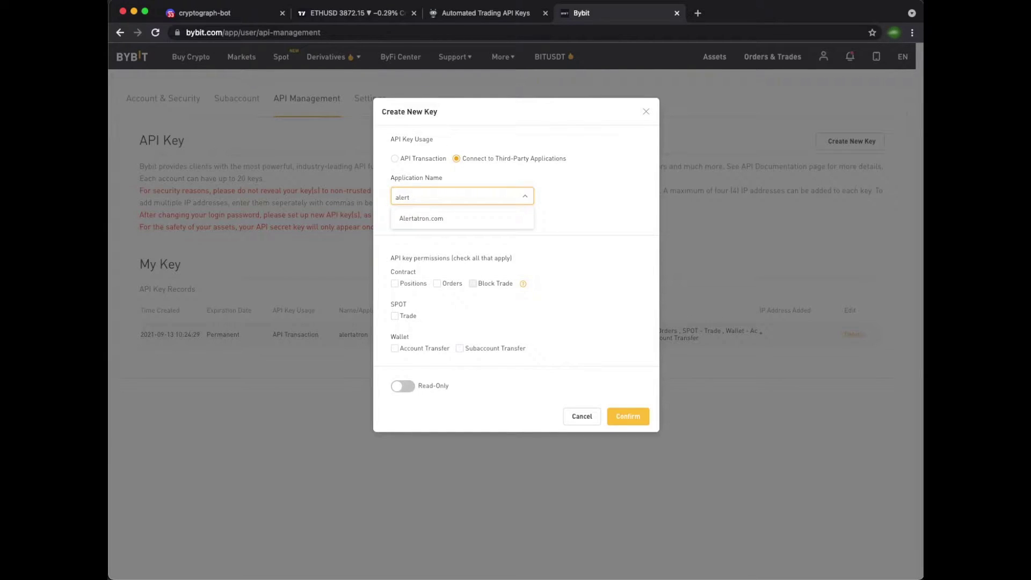
pyautogui.click(438, 219)
# Grant Positions, Orders and SPOT Trade permissions, confirm with the two-factor code, and copy the key.
pyautogui.click(395, 285)
pyautogui.click(437, 284)
pyautogui.click(395, 317)
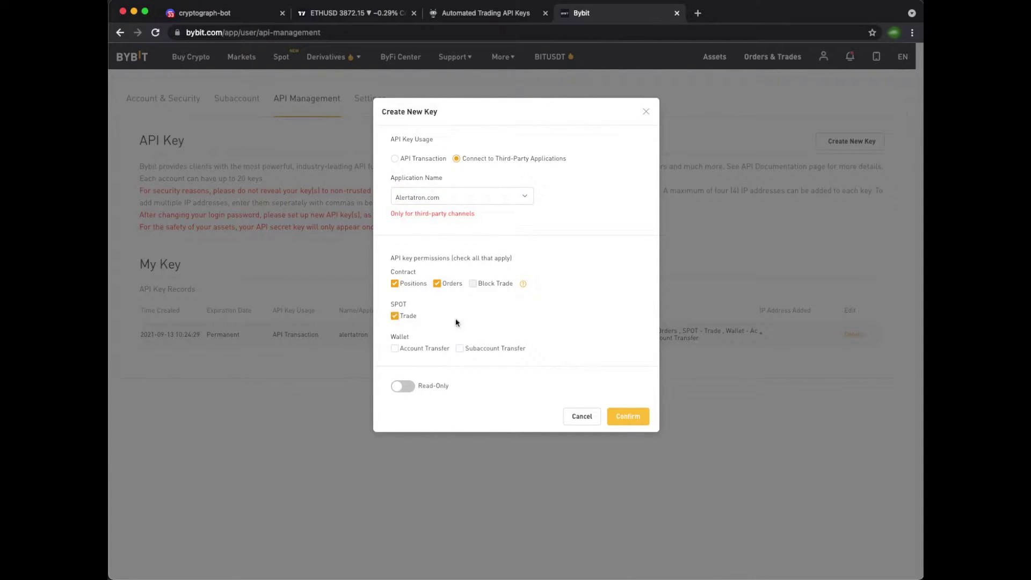
pyautogui.click(622, 416)
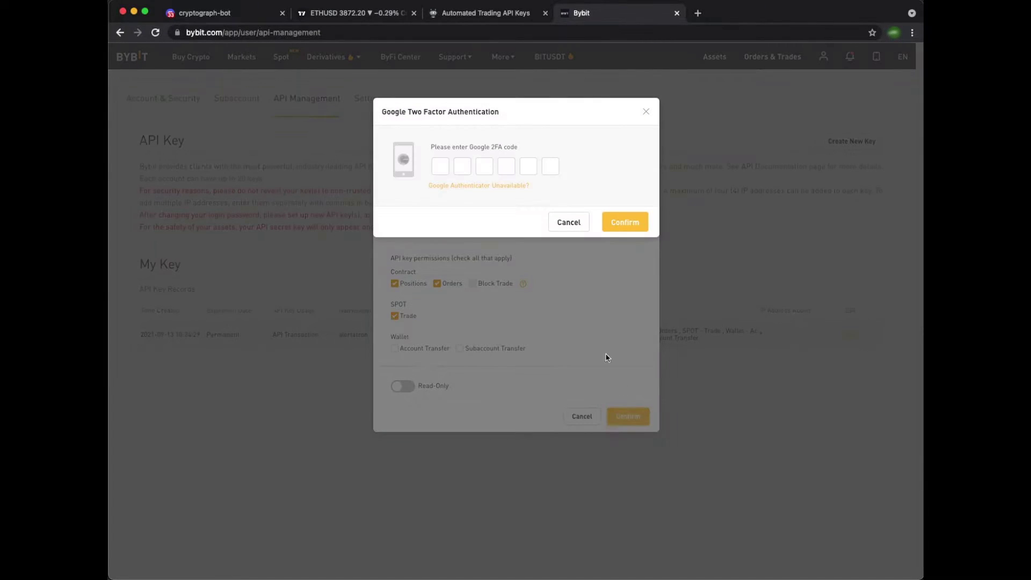
pyautogui.click(441, 165)
pyautogui.click(626, 225)
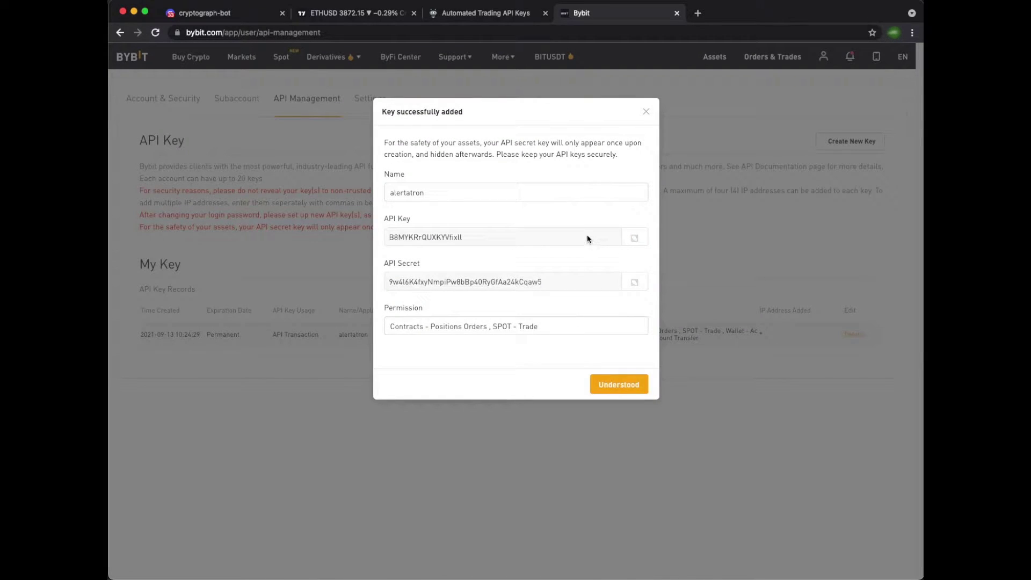
pyautogui.click(635, 238)
# Paste the Bybit API key and secret into Alertatron's Key and Secret fields.
pyautogui.click(483, 13)
pyautogui.click(460, 344)
pyautogui.press('super+v')
pyautogui.click(580, 13)
pyautogui.click(635, 280)
pyautogui.click(483, 13)
pyautogui.click(393, 377)
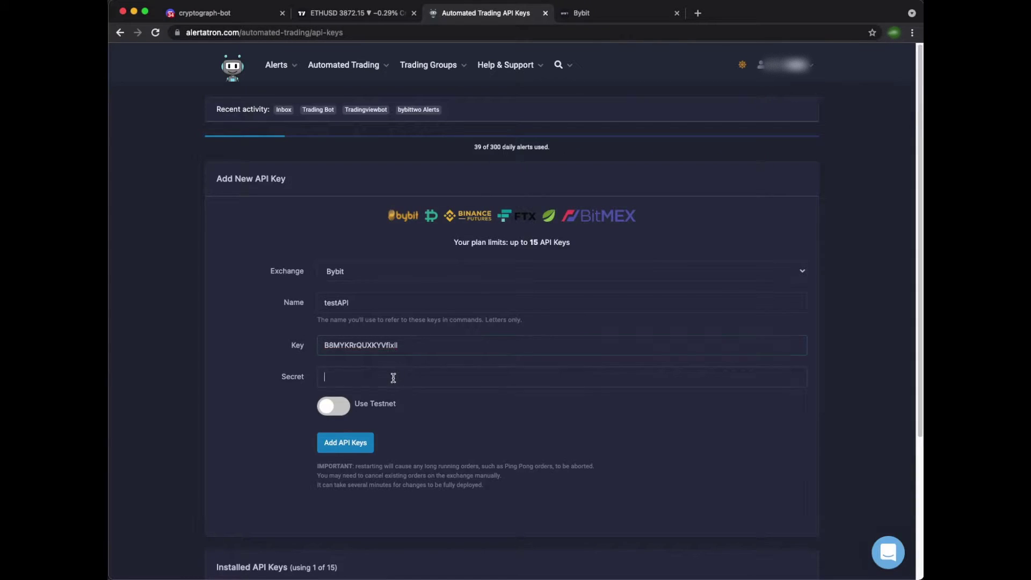
pyautogui.press('super+v')
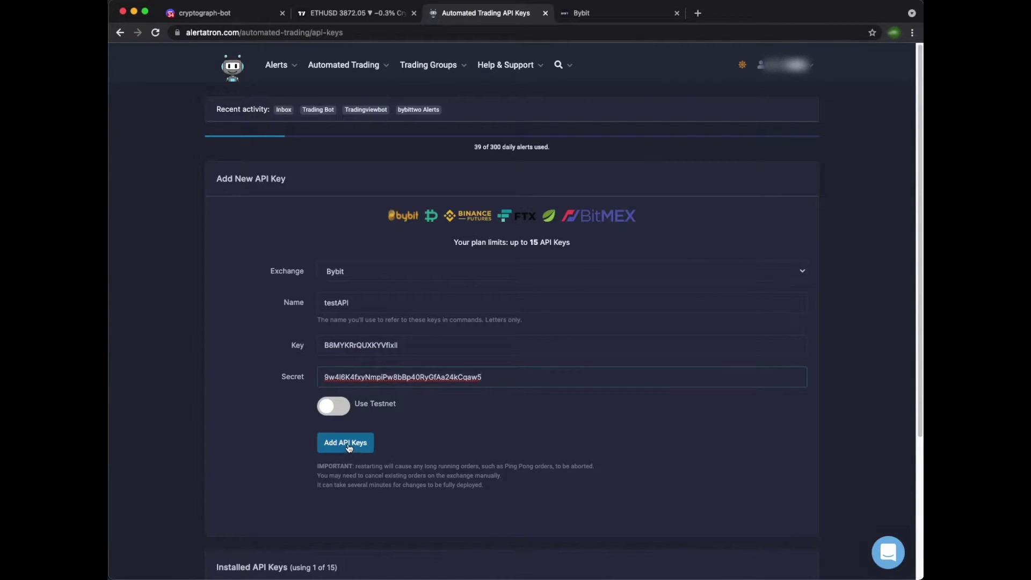
# Add the API key, accept the trading terms, and check testAPI is listed as installed.
pyautogui.click(348, 444)
pyautogui.click(457, 336)
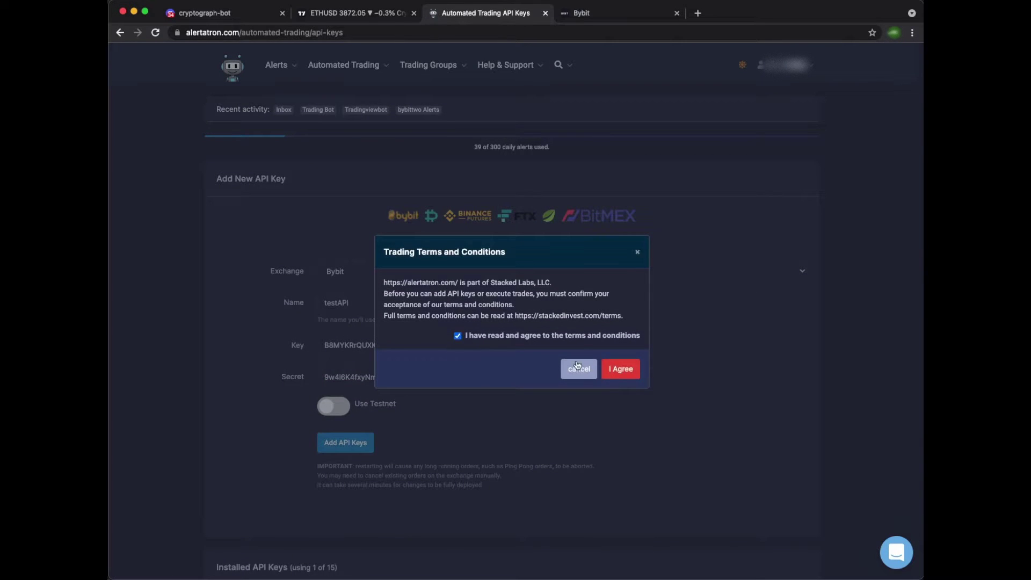
pyautogui.click(618, 369)
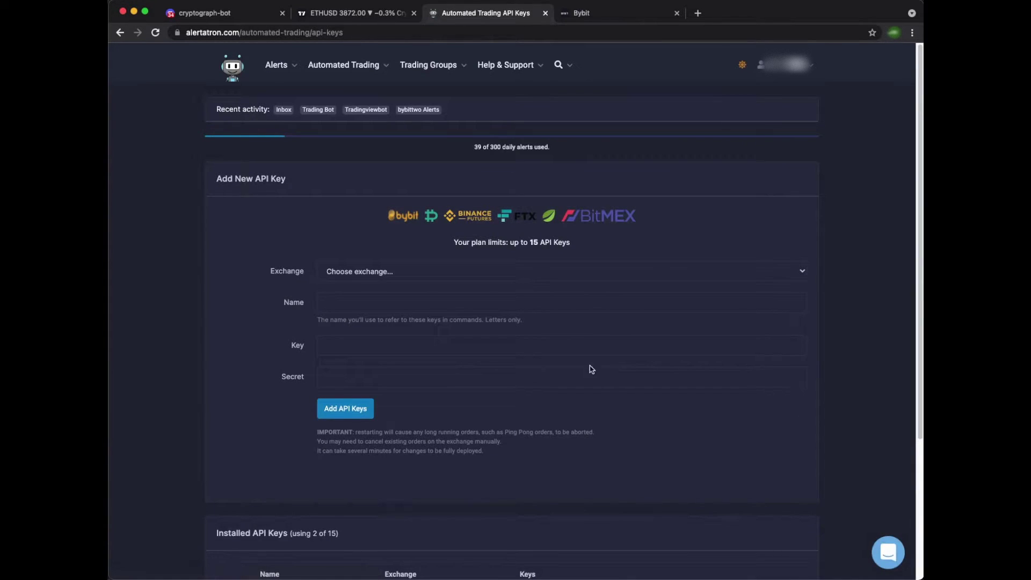
pyautogui.scroll(-1, 310, 338)
pyautogui.scroll(-3, 311, 338)
pyautogui.moveTo(259, 451); pyautogui.dragTo(444, 449)
pyautogui.click(465, 449)
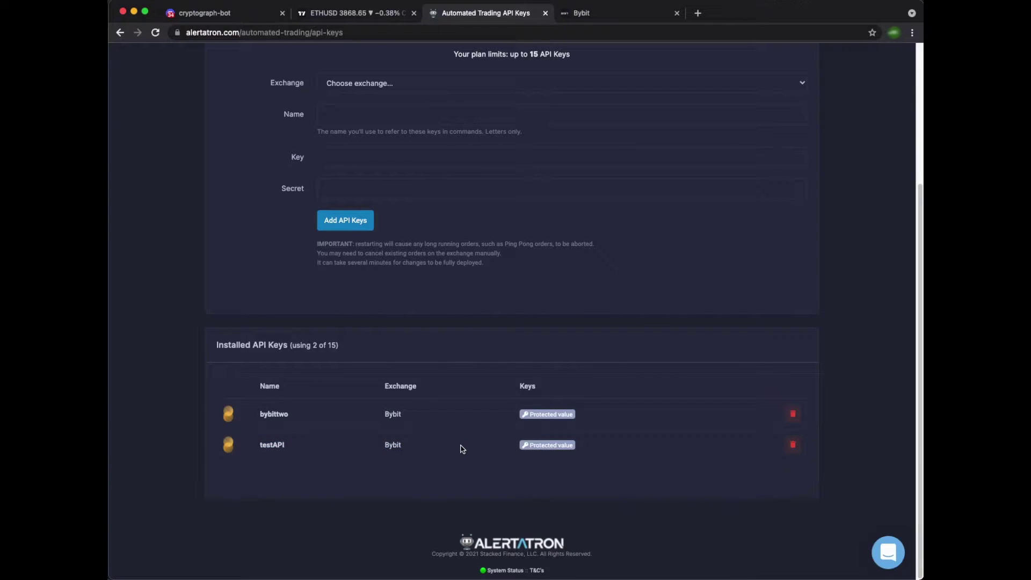
pyautogui.scroll(4, 463, 449)
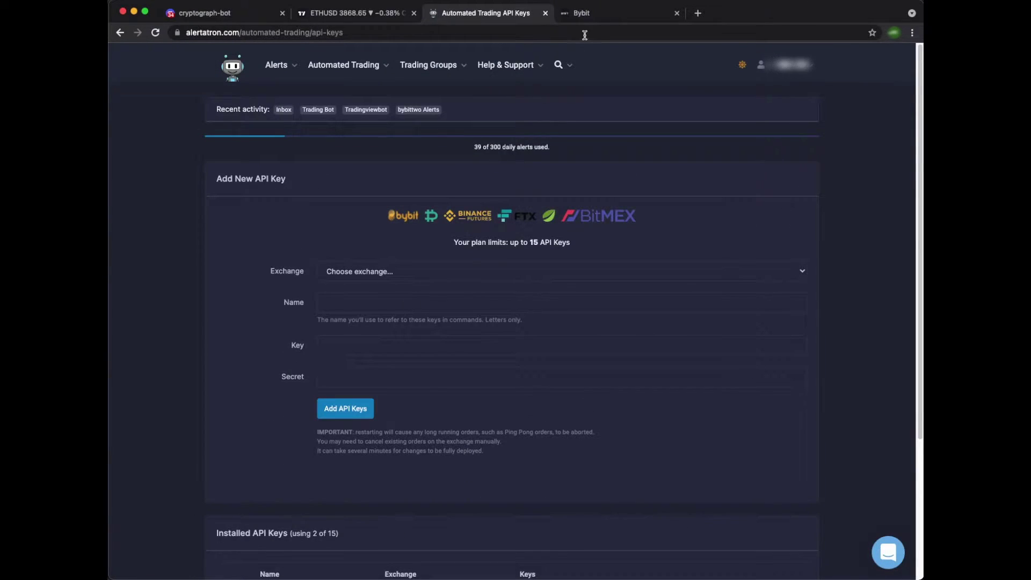
pyautogui.click(583, 13)
# Dismiss Bybit's key-added notice and open the ETHUSD inverse perpetual trading page.
pyautogui.click(642, 111)
pyautogui.moveTo(328, 56)
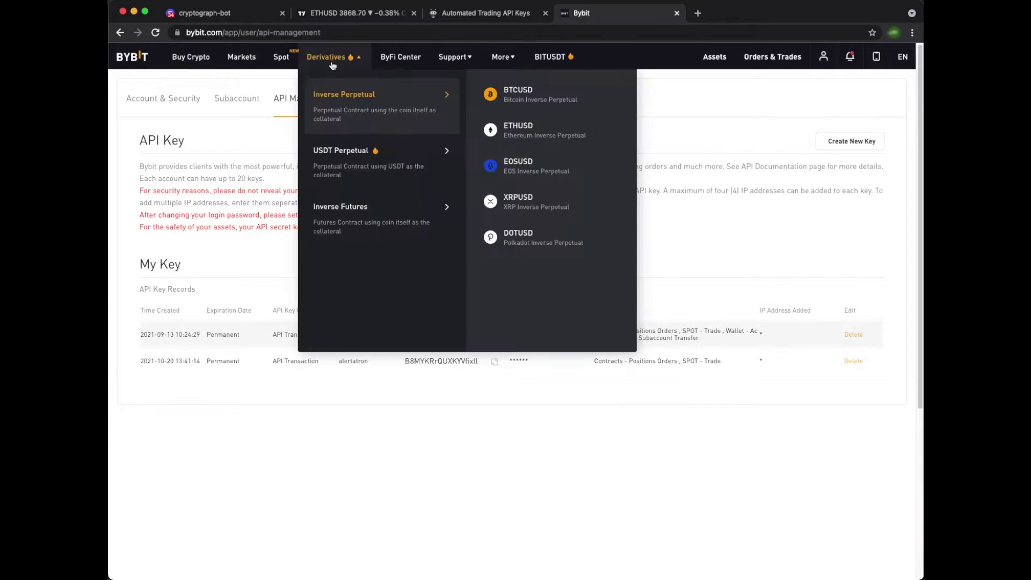
pyautogui.click(526, 132)
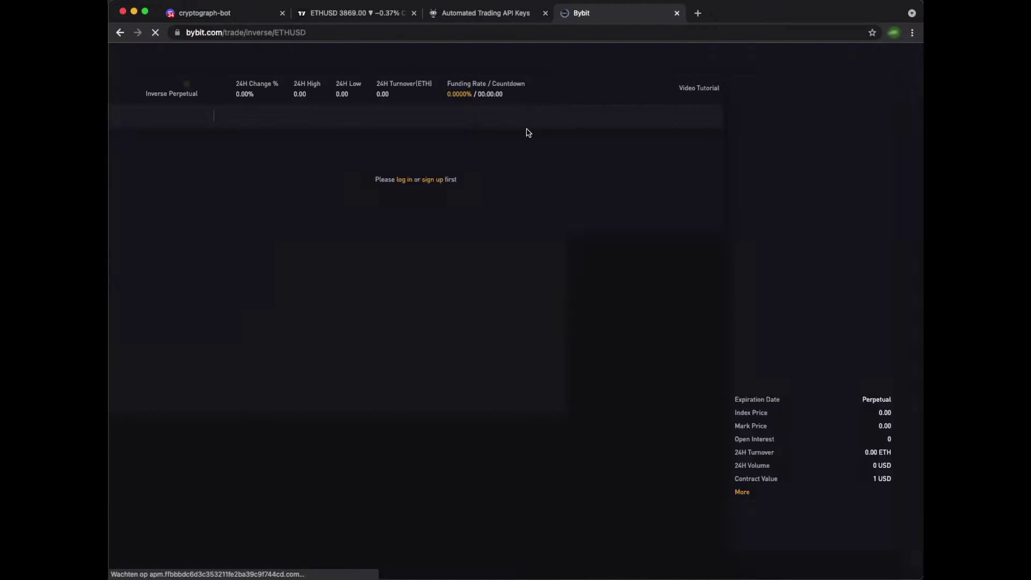
pyautogui.click(471, 13)
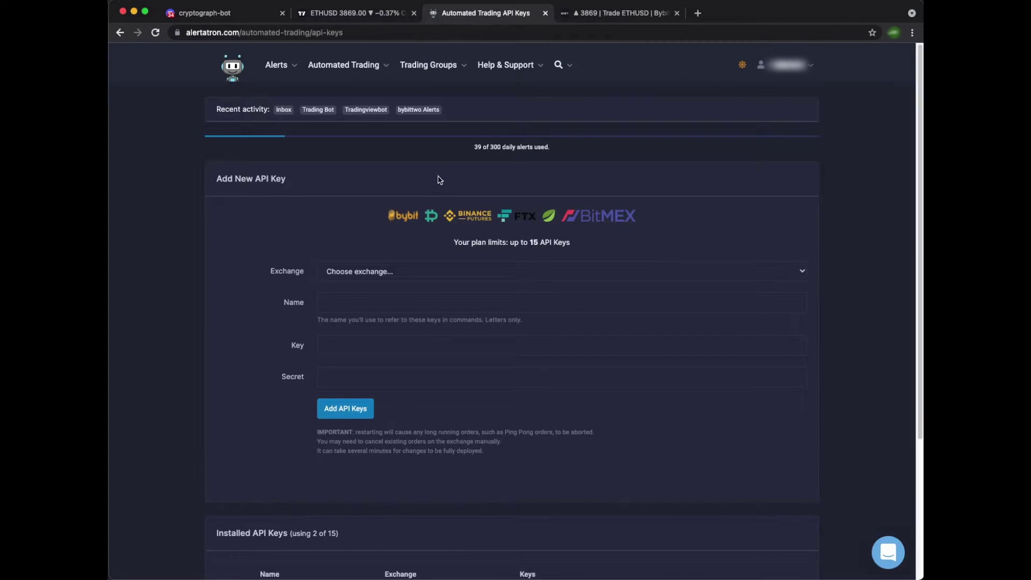
# Under Alertatron's Saved & Manual Alerts, name a new alert 'test entry'.
pyautogui.moveTo(279, 66)
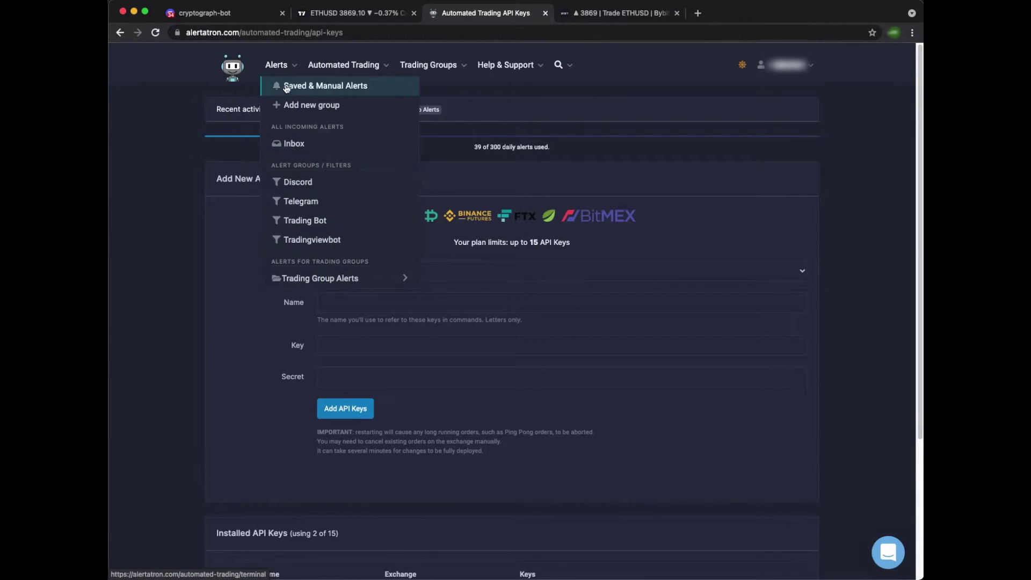
pyautogui.click(309, 89)
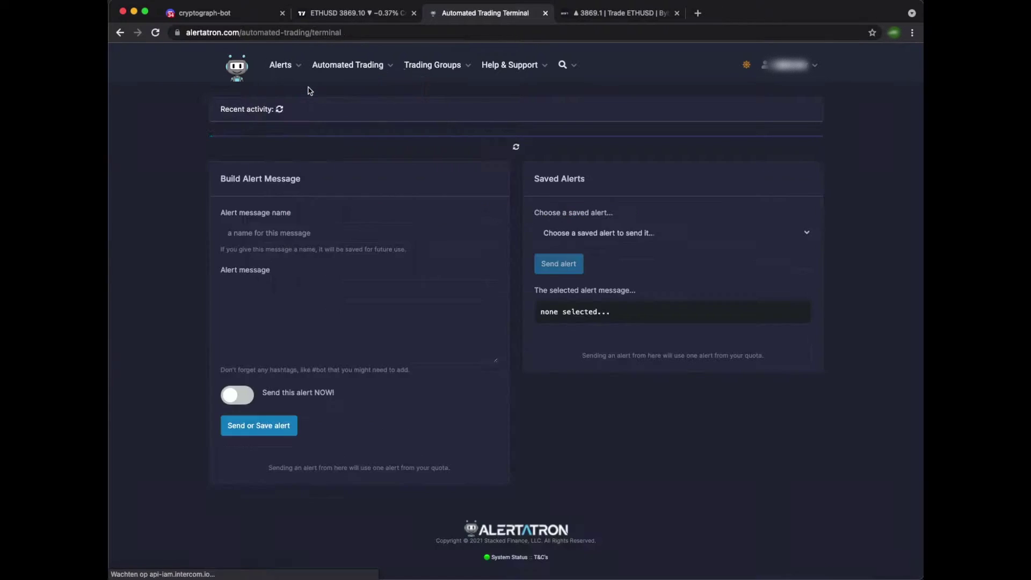
pyautogui.write('test entry')
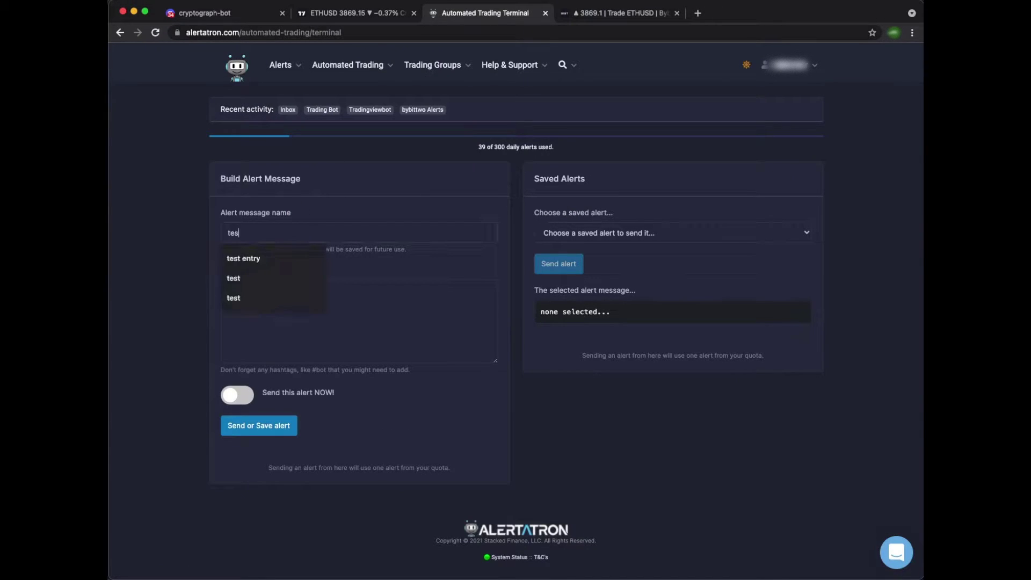
pyautogui.click(424, 201)
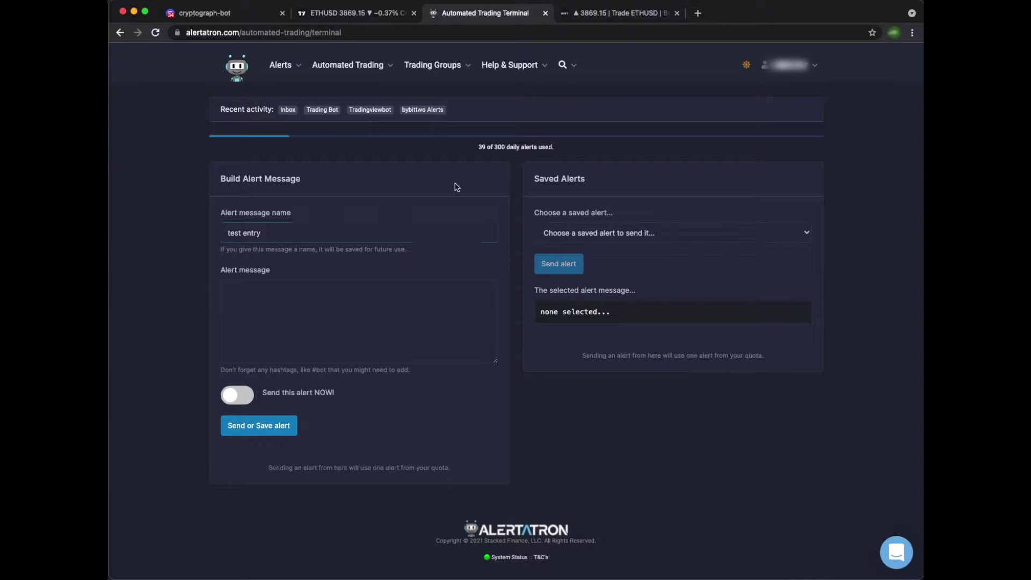
pyautogui.click(698, 12)
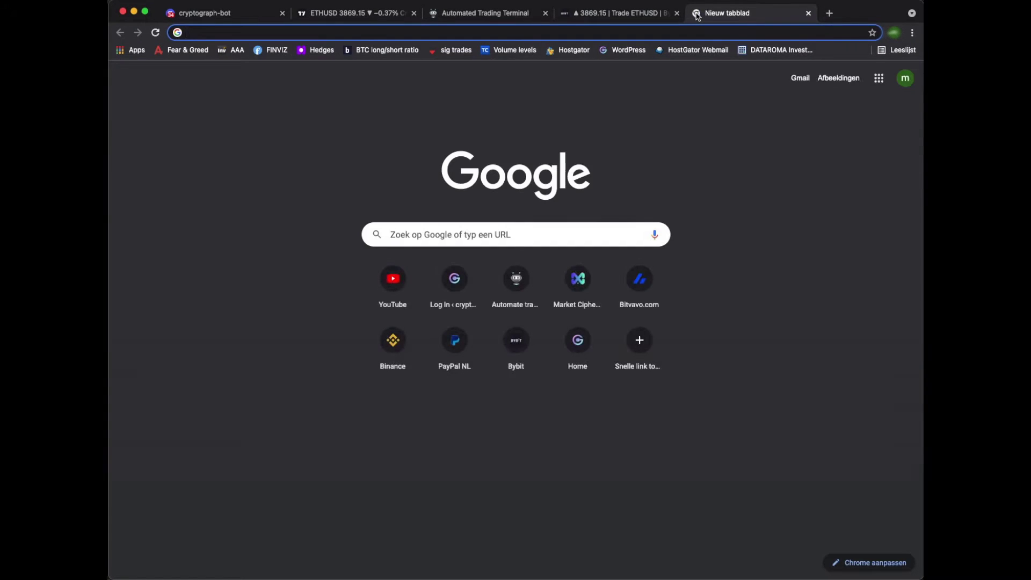
# Search the web for 'alertatron market buy' in the new tab.
pyautogui.write('alertatron')
pyautogui.press('BackSpace')
pyautogui.press('BackSpace')
pyautogui.press('BackSpace')
pyautogui.press('BackSpace')
pyautogui.press('BackSpace')
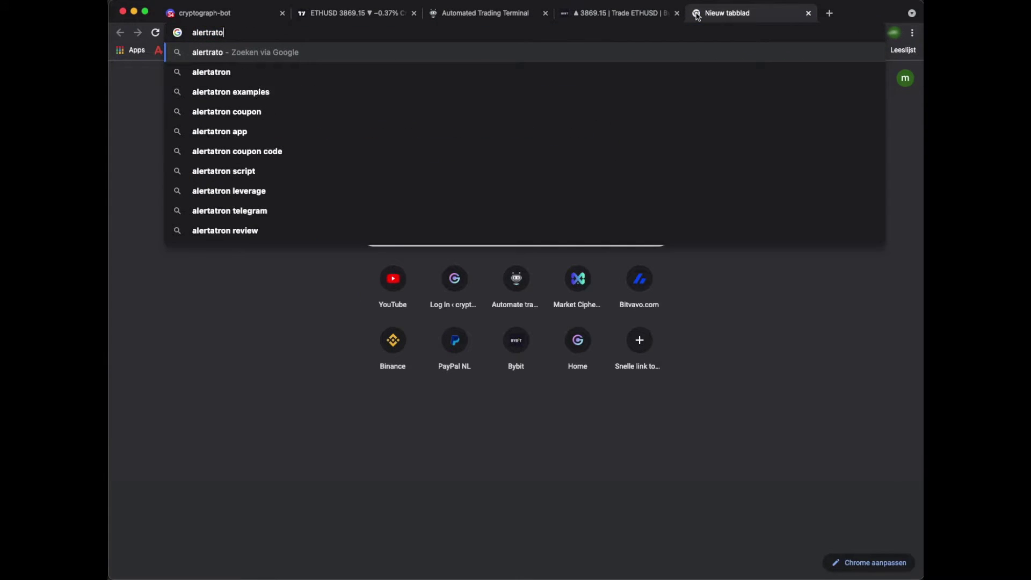
pyautogui.press('BackSpace')
pyautogui.press('BackSpace')
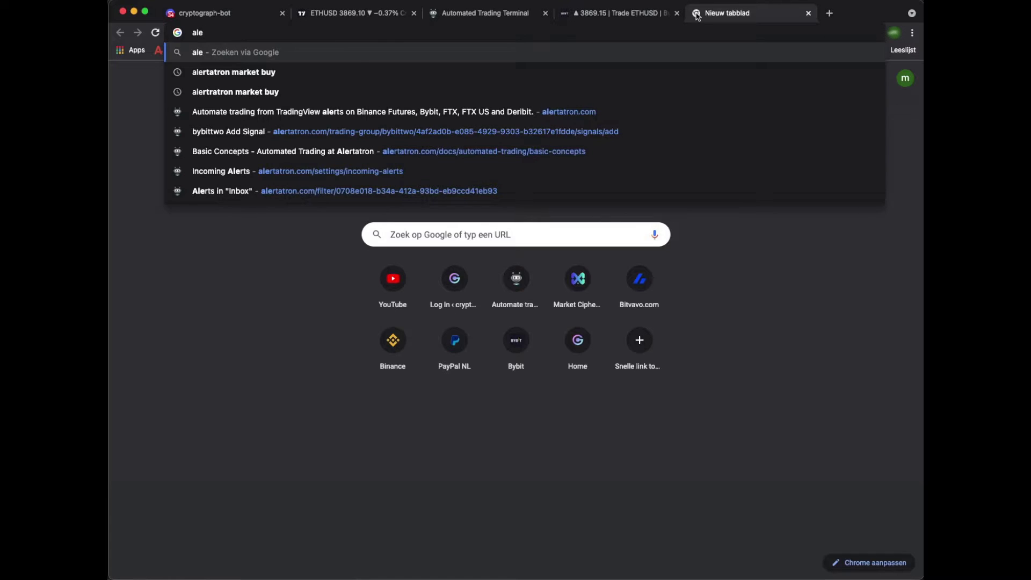
pyautogui.write('rtatron')
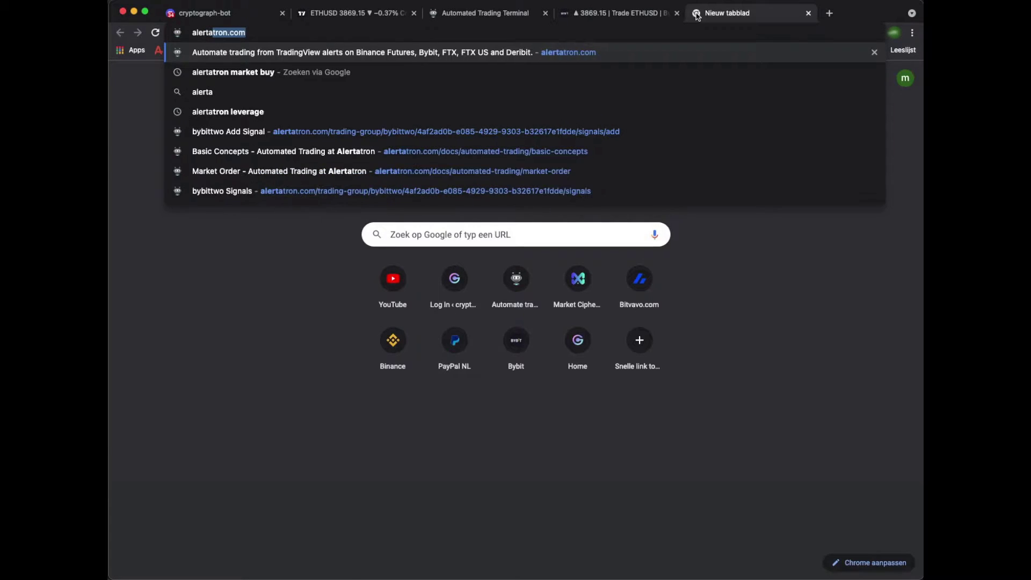
pyautogui.write(' market buy')
pyautogui.press('Return')
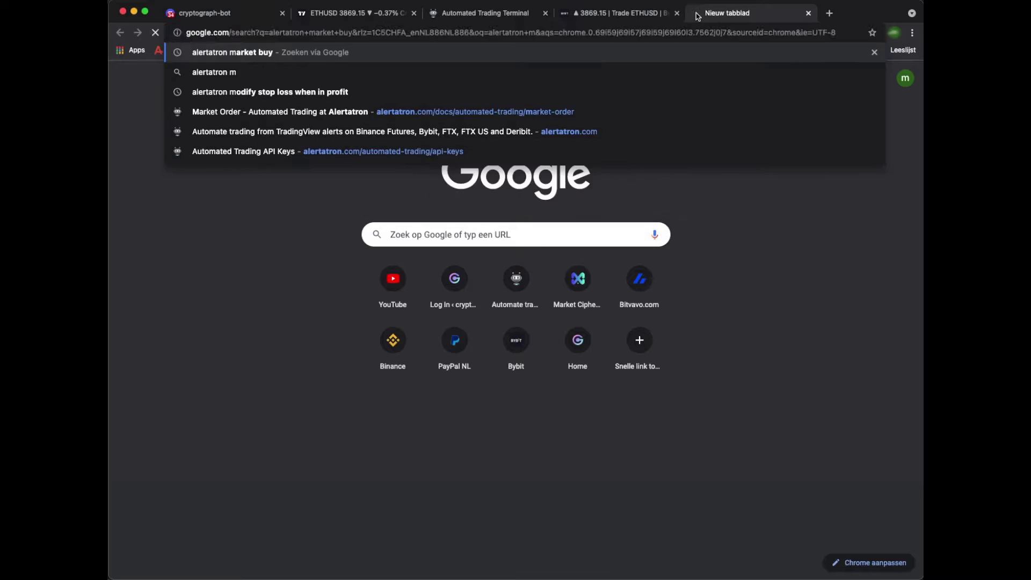
# Open the Market Order documentation and select its buy 1000 at market example code.
pyautogui.click(344, 159)
pyautogui.scroll(-10, 473, 263)
pyautogui.scroll(-5, 472, 262)
pyautogui.moveTo(461, 319); pyautogui.dragTo(393, 278)
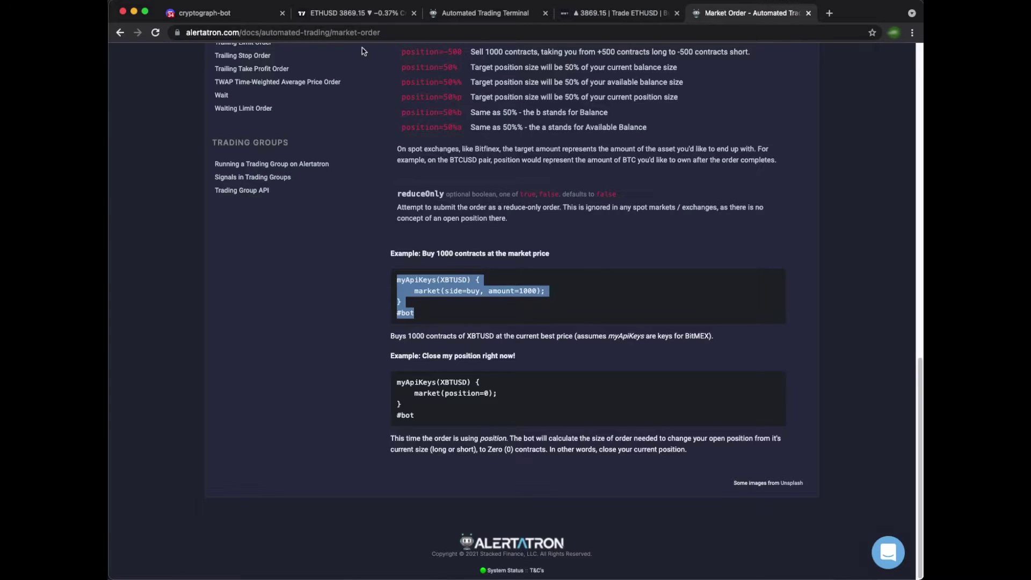
pyautogui.click(457, 14)
# Paste the example into Alert message and change it to testAPI(ETHUSD) with amount 10.
pyautogui.click(280, 289)
pyautogui.press('super+v')
pyautogui.press('BackSpace')
pyautogui.press('BackSpace')
pyautogui.press('BackSpace')
pyautogui.press('BackSpace')
pyautogui.press('BackSpace')
pyautogui.press('BackSpace')
pyautogui.press('BackSpace')
pyautogui.press('BackSpace')
pyautogui.press('BackSpace')
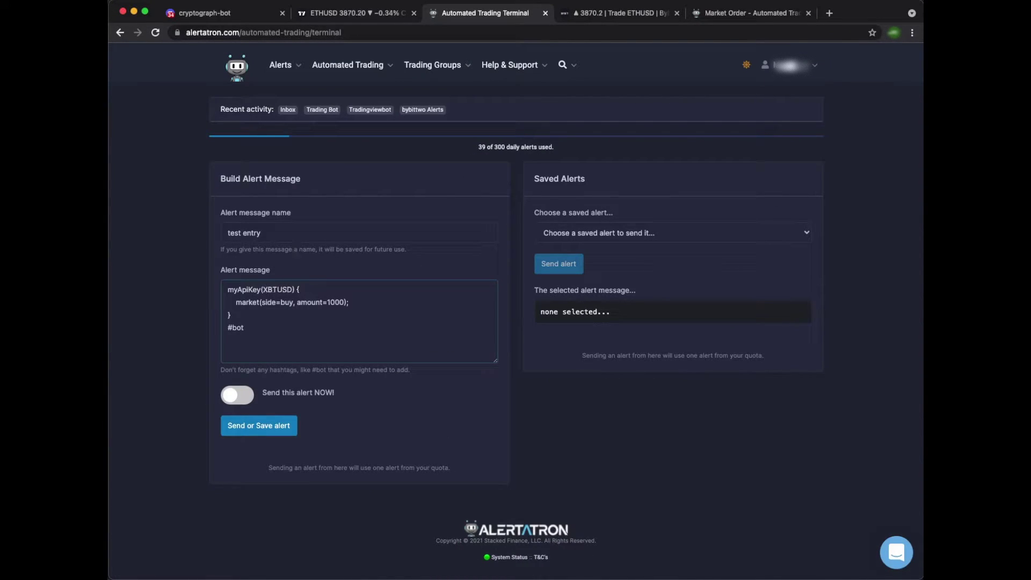
pyautogui.write('testAPI')
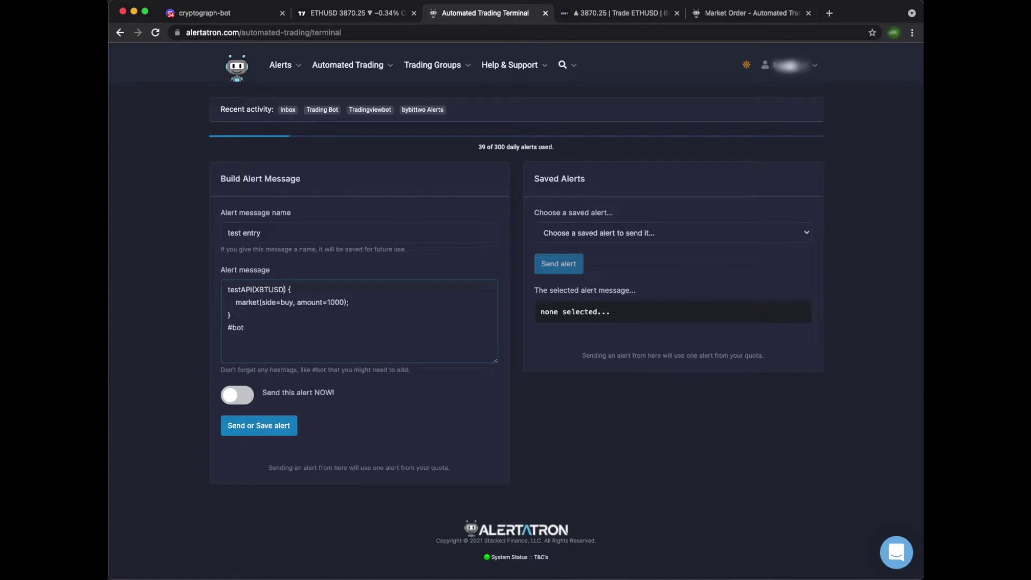
pyautogui.press('BackSpace')
pyautogui.press('BackSpace')
pyautogui.press('BackSpace')
pyautogui.press('BackSpace')
pyautogui.press('BackSpace')
pyautogui.press('BackSpace')
pyautogui.write('ETHUSD')
pyautogui.press('BackSpace')
# Enable 'Send this alert NOW!' and send the test entry alert.
pyautogui.click(246, 398)
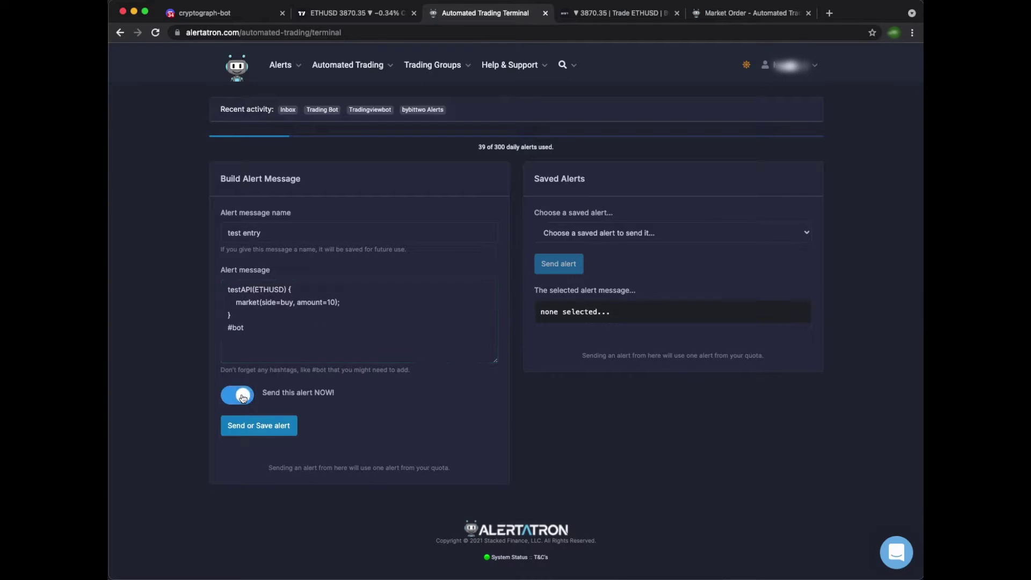
pyautogui.click(248, 431)
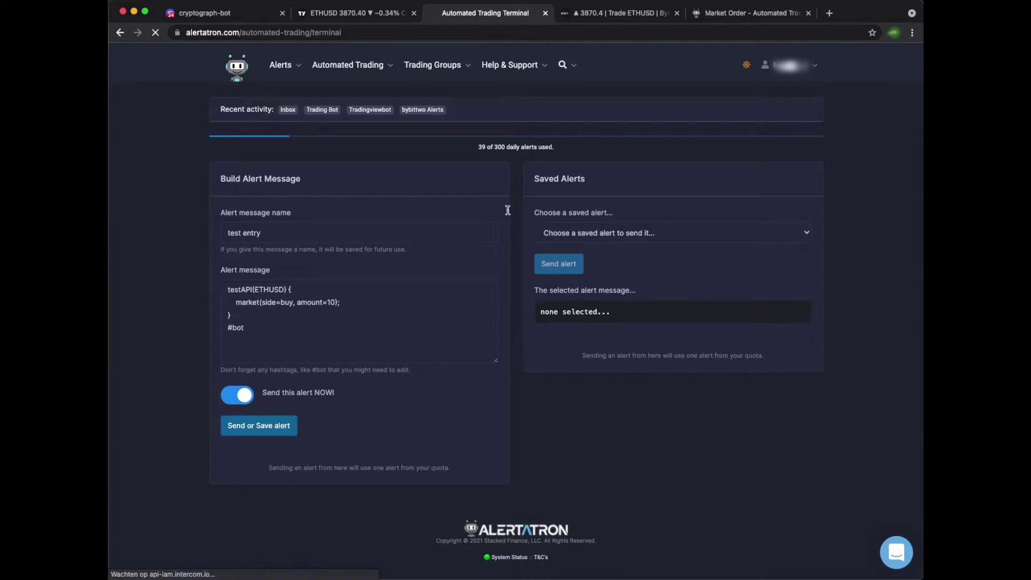
pyautogui.click(618, 14)
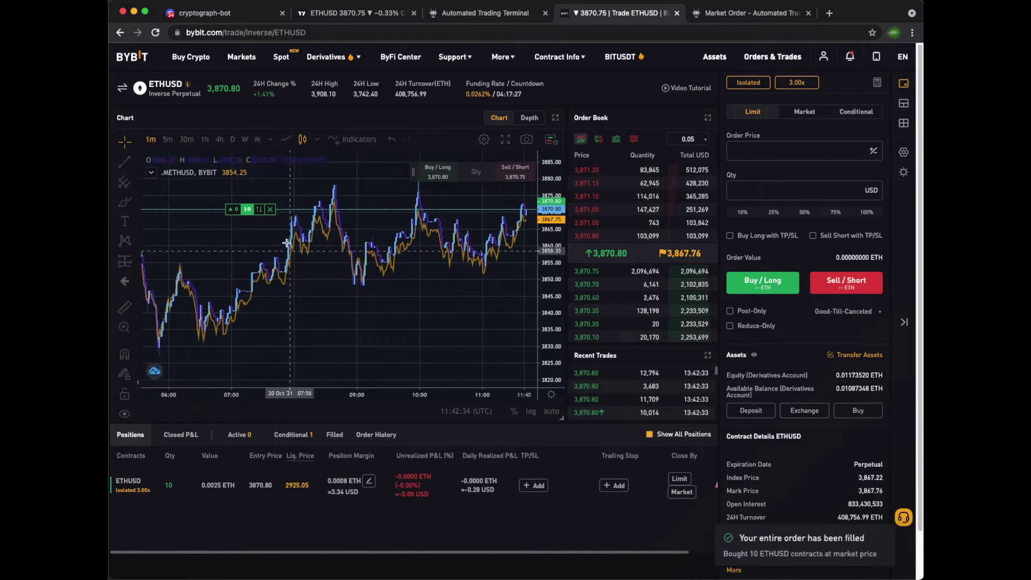
# Close the 10-contract ETHUSD position on Bybit and start a new alert on TradingView's ETHUSD chart.
pyautogui.click(270, 209)
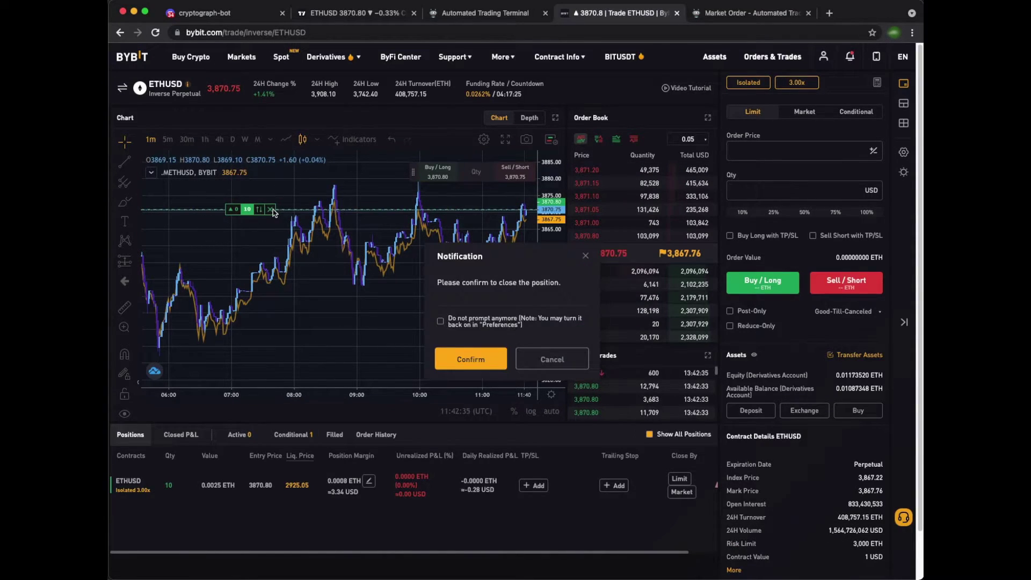
pyautogui.click(470, 360)
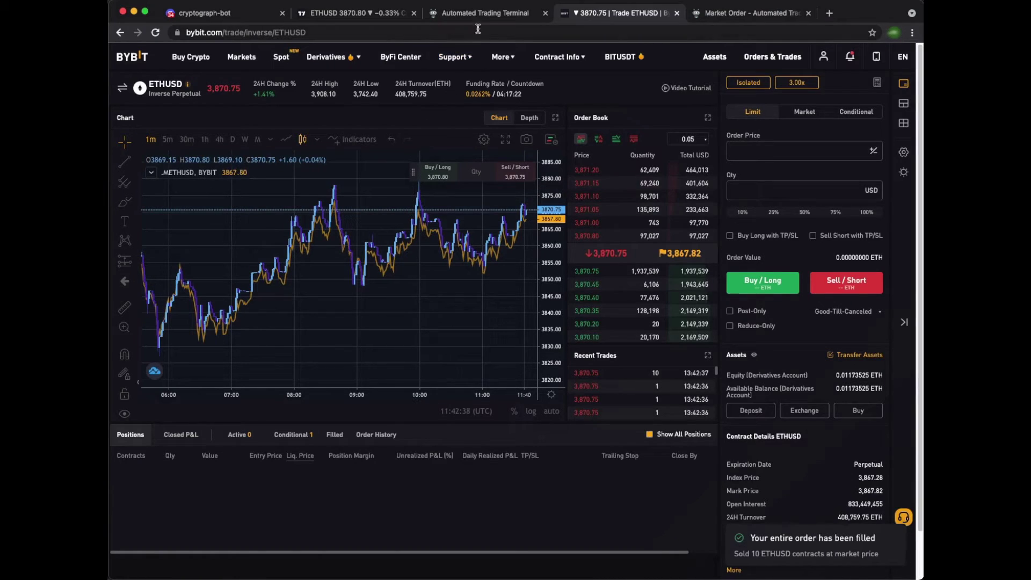
pyautogui.click(481, 14)
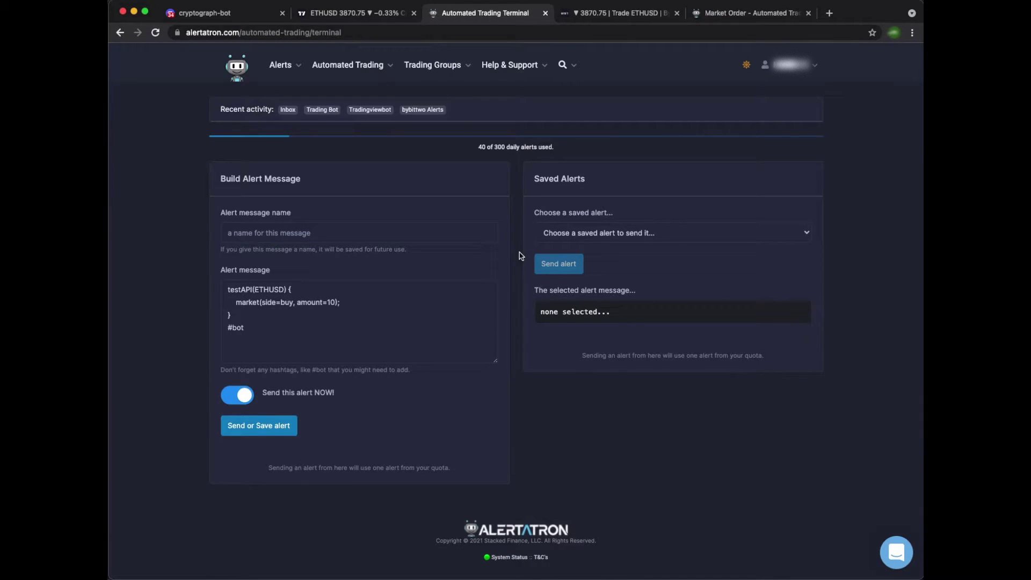
pyautogui.click(364, 16)
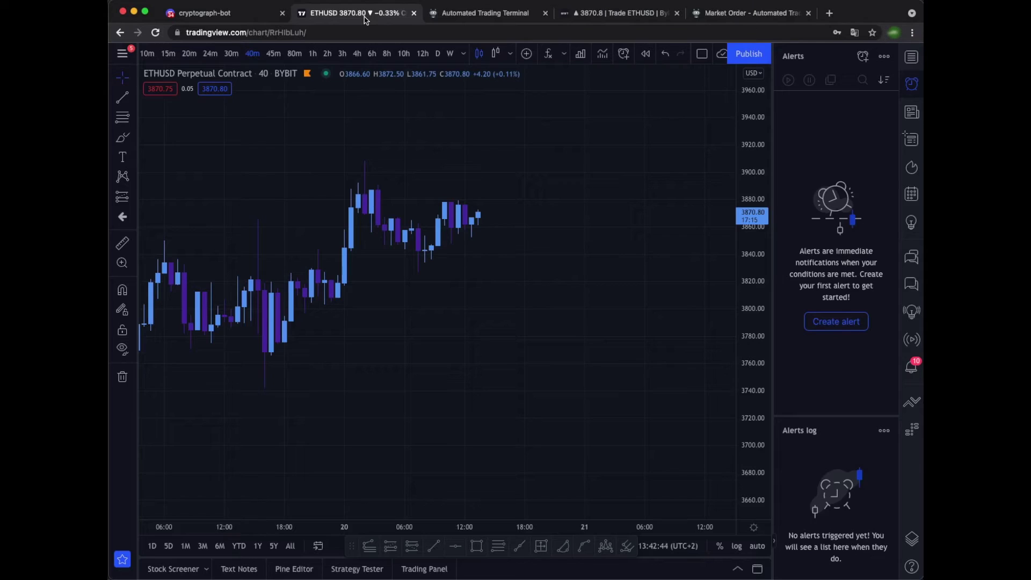
pyautogui.click(861, 64)
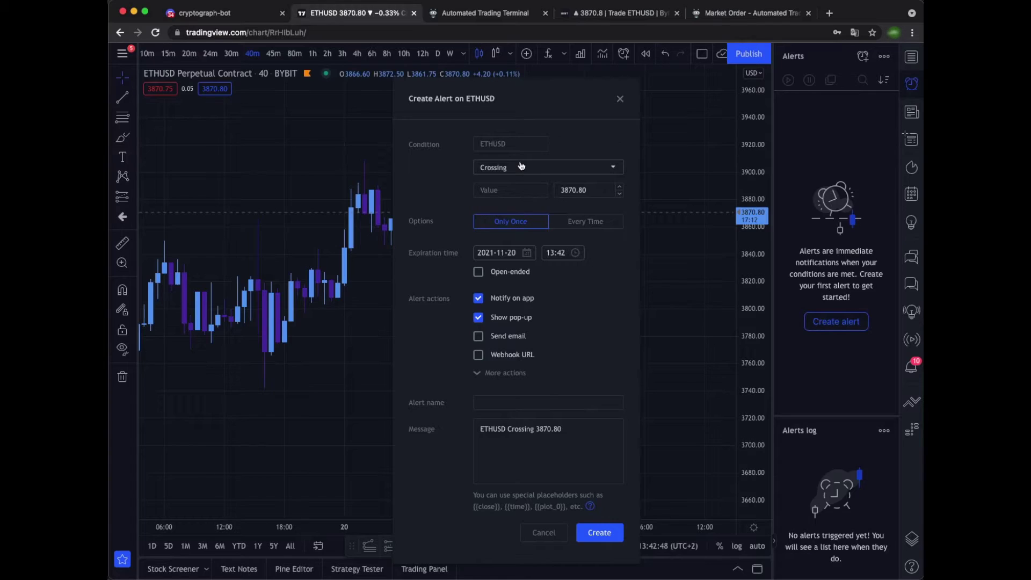
# Make the TradingView ETHUSD alert Open-ended and turn on its Webhook URL option.
pyautogui.click(478, 272)
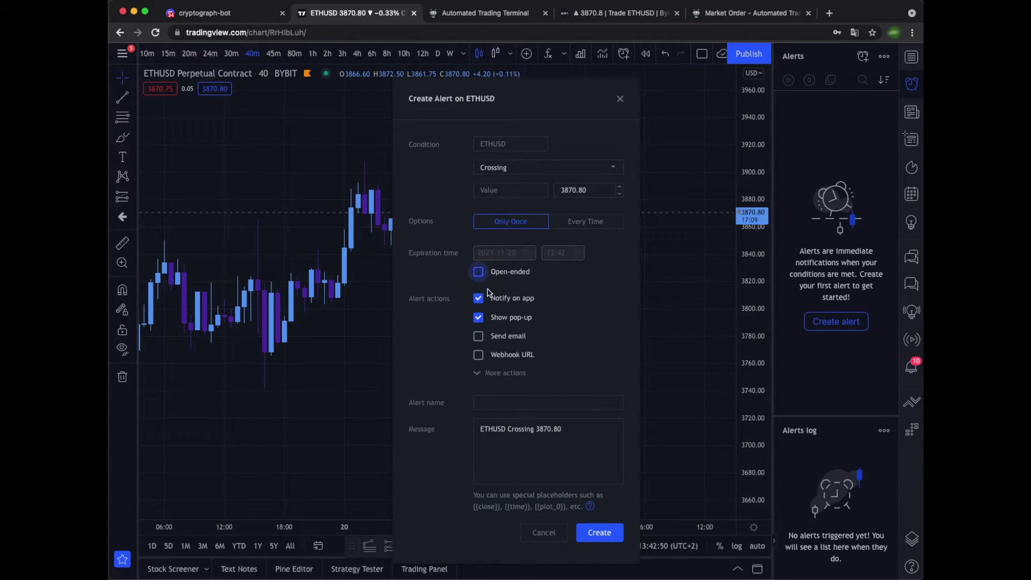
pyautogui.click(478, 356)
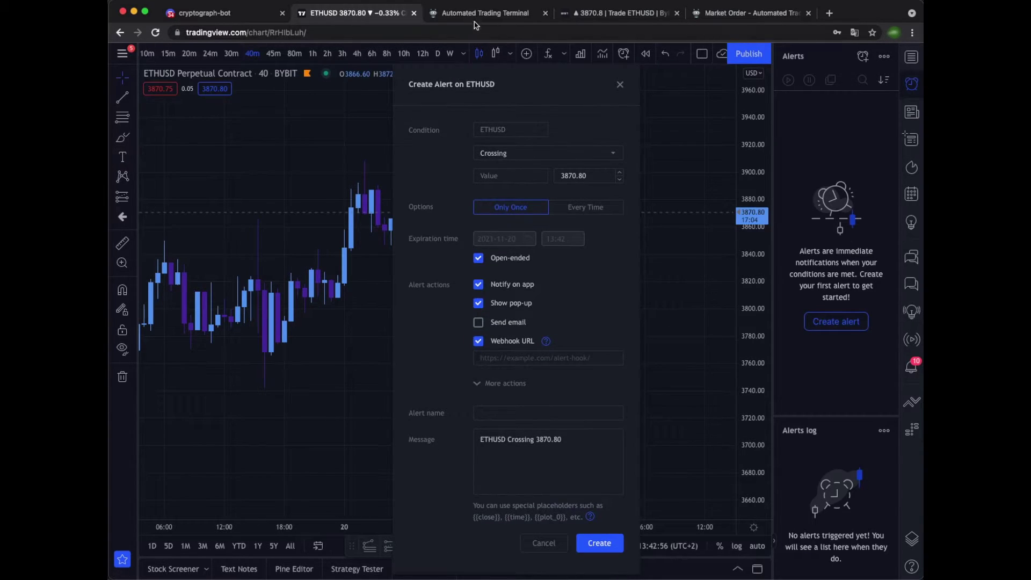
pyautogui.click(480, 16)
pyautogui.click(806, 66)
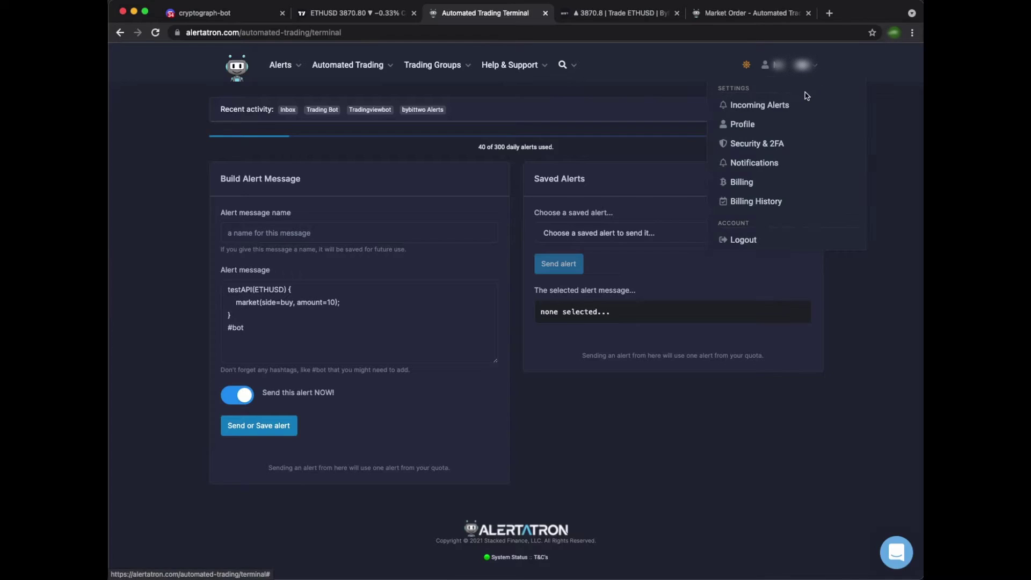
# Copy the webhook address from Alertatron's Incoming Alerts page into TradingView's Webhook URL field.
pyautogui.click(776, 105)
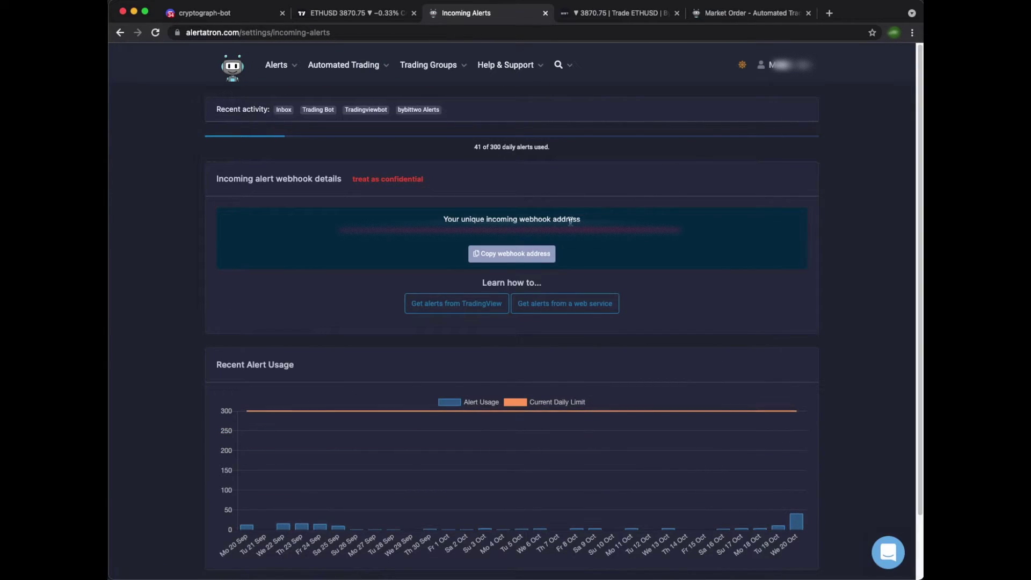
pyautogui.click(511, 253)
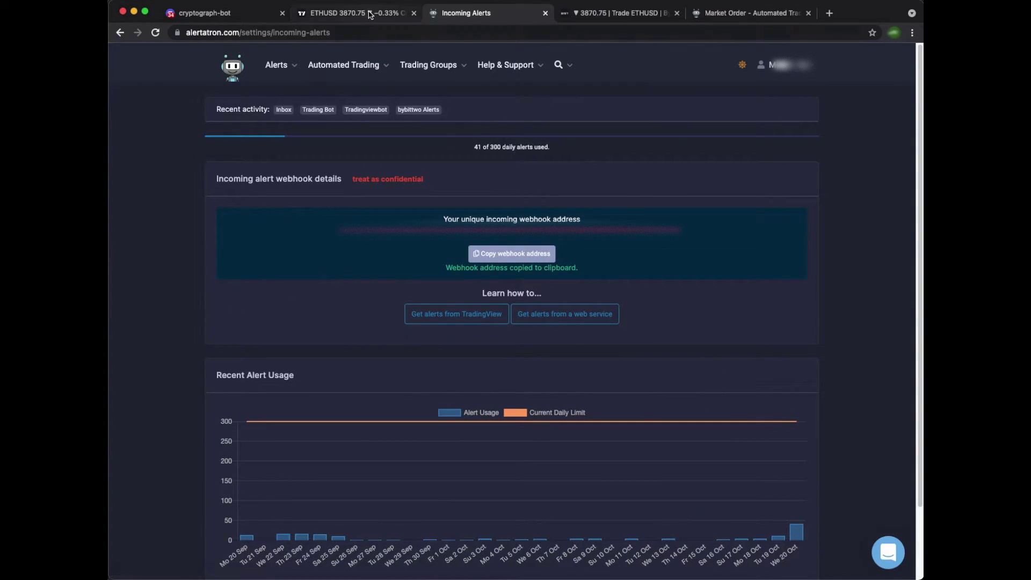
pyautogui.click(370, 14)
pyautogui.click(533, 359)
pyautogui.press('super+v')
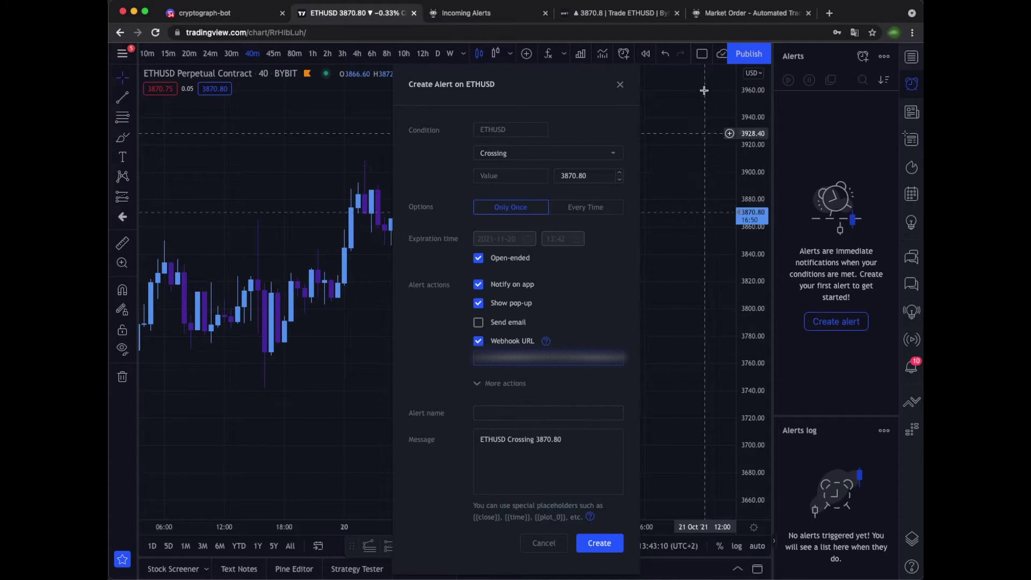
# Replace the alert message with the docs market-buy example, changed to testAPI(ETHUSD) with amount=10.
pyautogui.click(734, 13)
pyautogui.click(489, 310)
pyautogui.moveTo(419, 314); pyautogui.dragTo(400, 278)
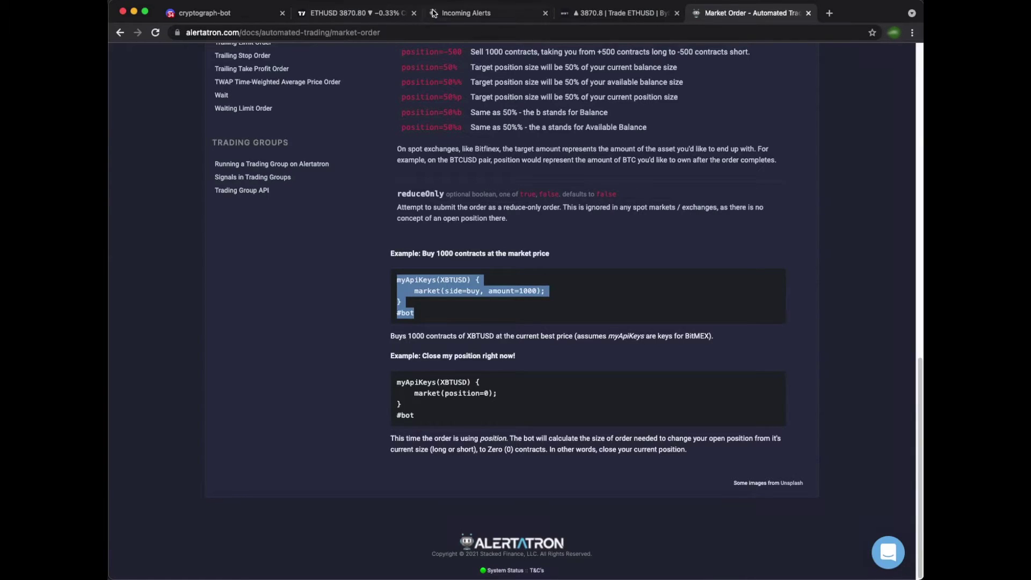
pyautogui.click(376, 13)
pyautogui.moveTo(610, 444); pyautogui.dragTo(479, 451)
pyautogui.press('cmd+v')
pyautogui.click(514, 438)
pyautogui.press('BackSpace')
pyautogui.press('BackSpace')
pyautogui.press('BackSpace')
pyautogui.press('BackSpace')
pyautogui.press('BackSpace')
pyautogui.press('BackSpace')
pyautogui.press('BackSpace')
pyautogui.press('BackSpace')
pyautogui.press('BackSpace')
pyautogui.write('testAPI')
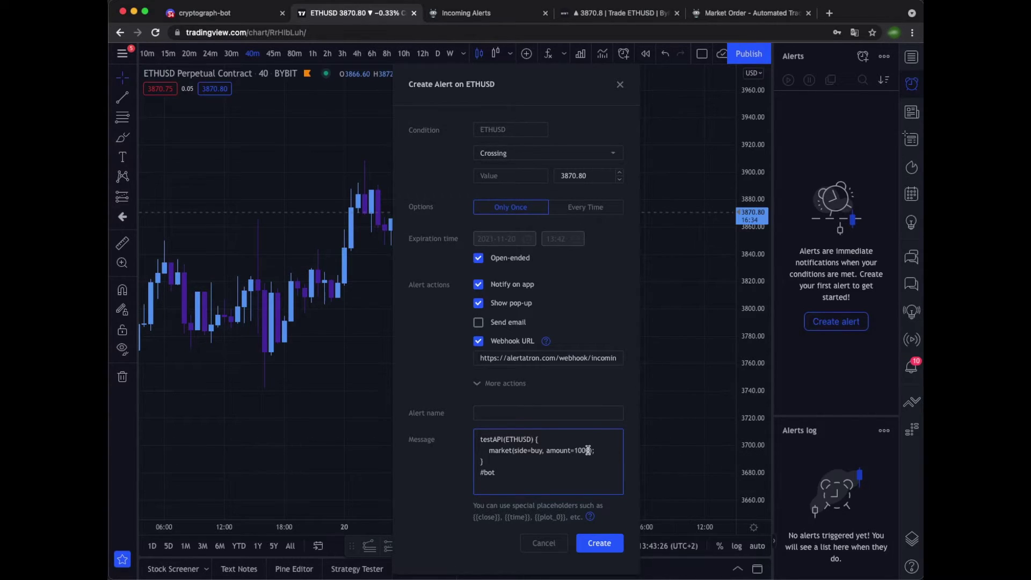
# Name the alert 'test entry' and create it.
pyautogui.click(556, 413)
pyautogui.write('l')
pyautogui.press('BackSpace')
pyautogui.write('test entry')
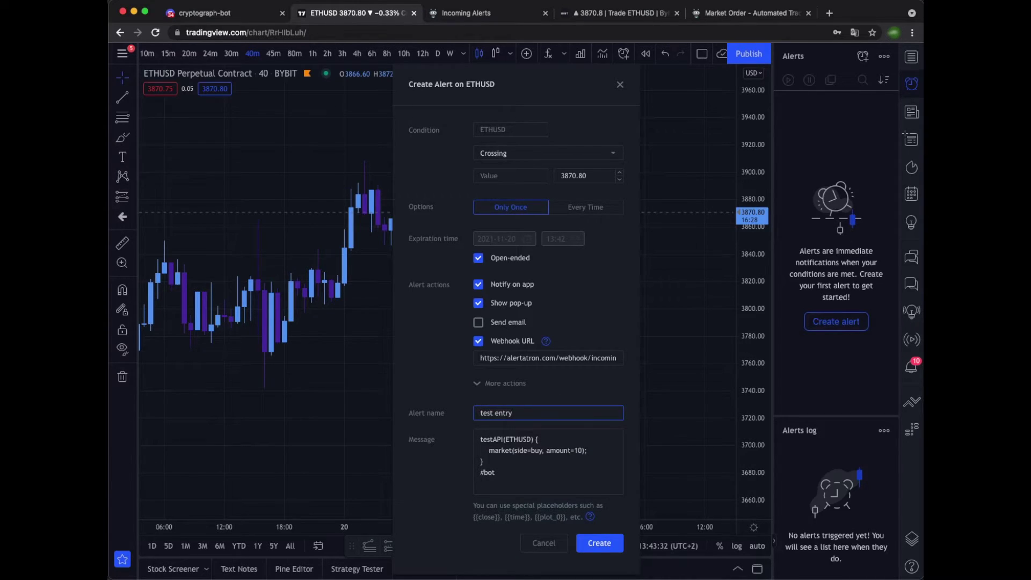
pyautogui.click(600, 543)
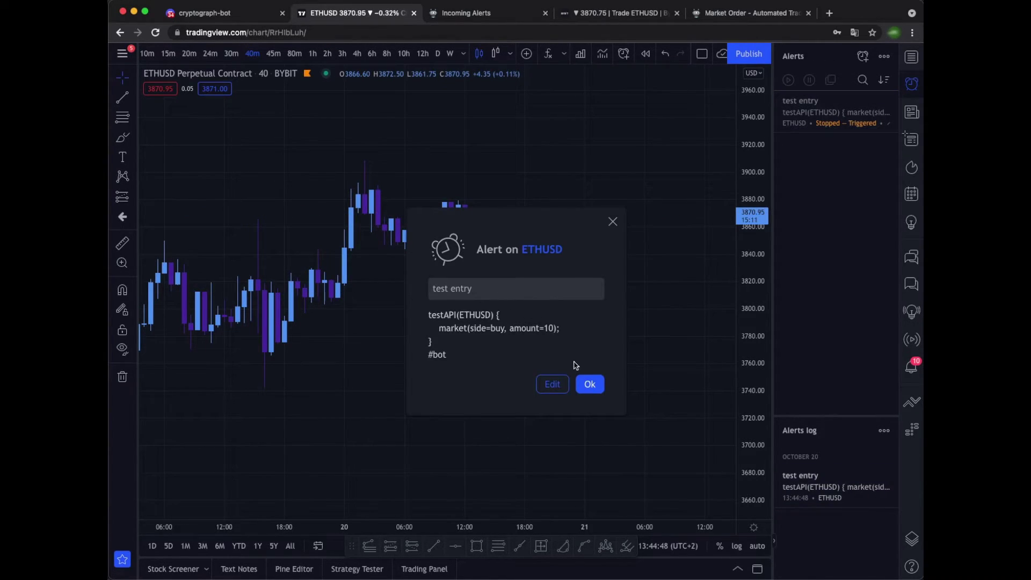
# Dismiss the triggered test entry alert, close the 10-contract ETHUSD Bybit position, and return to Discord.
pyautogui.click(588, 383)
pyautogui.click(606, 14)
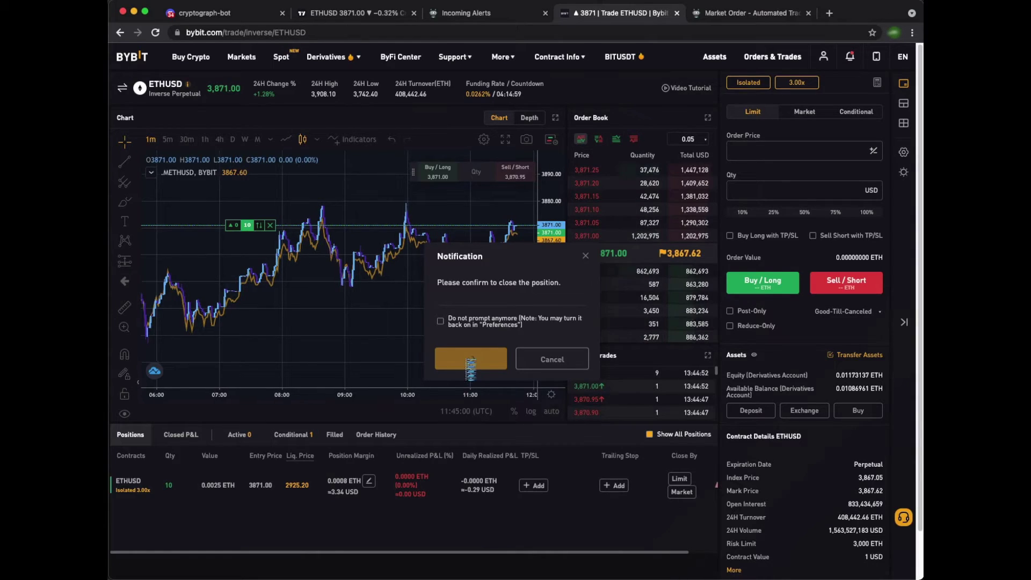
pyautogui.click(468, 364)
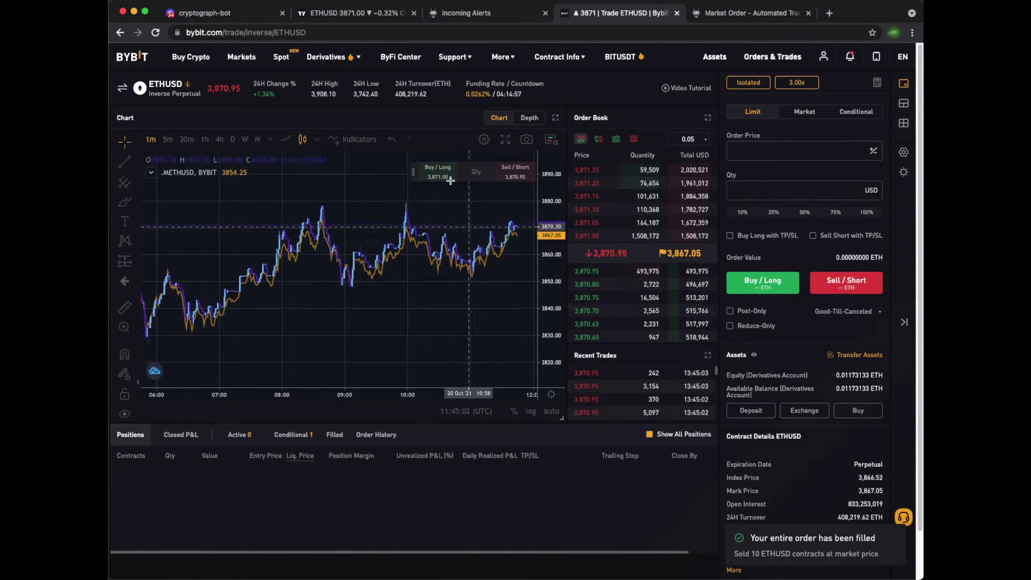
pyautogui.click(250, 16)
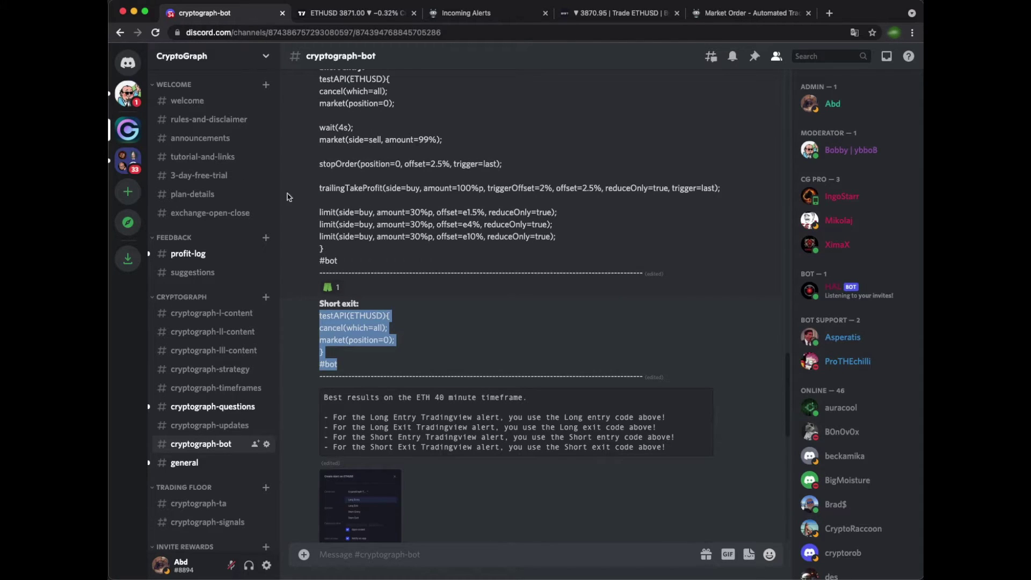
# Copy the Long entry order code, from testAPI to #bot, and return to TradingView.
pyautogui.click(174, 84)
pyautogui.click(174, 84)
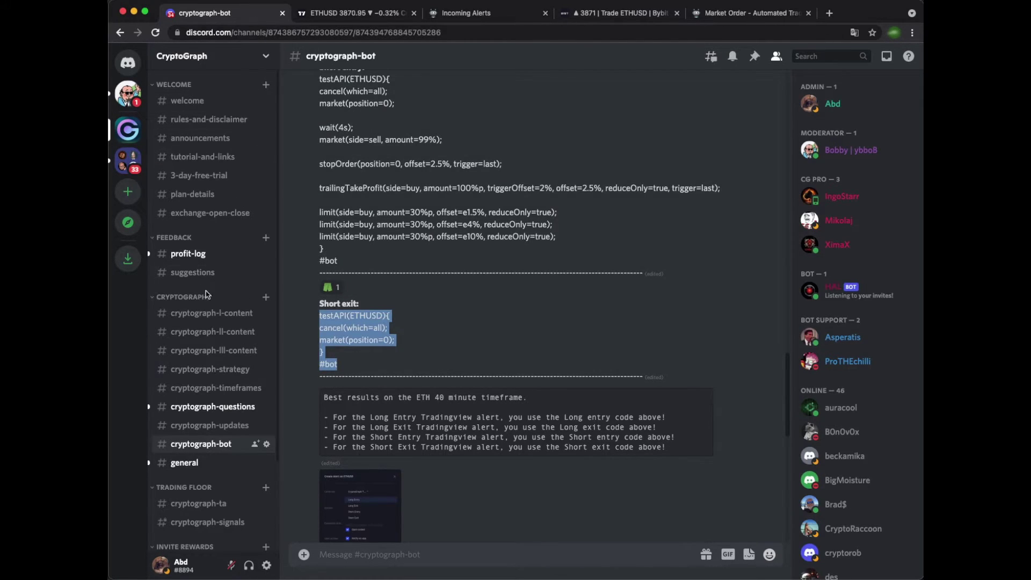
pyautogui.click(215, 446)
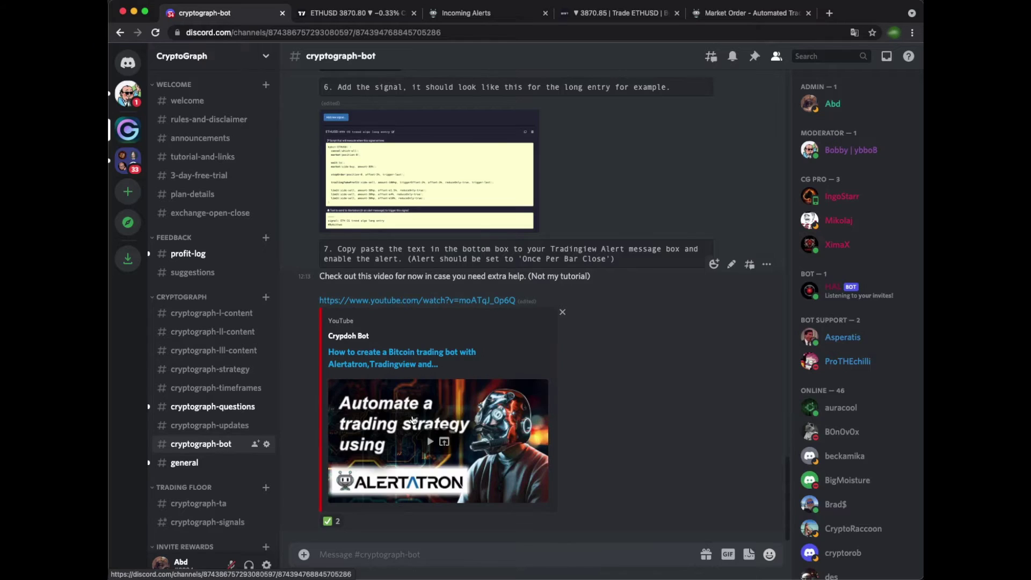
pyautogui.scroll(20, 414, 420)
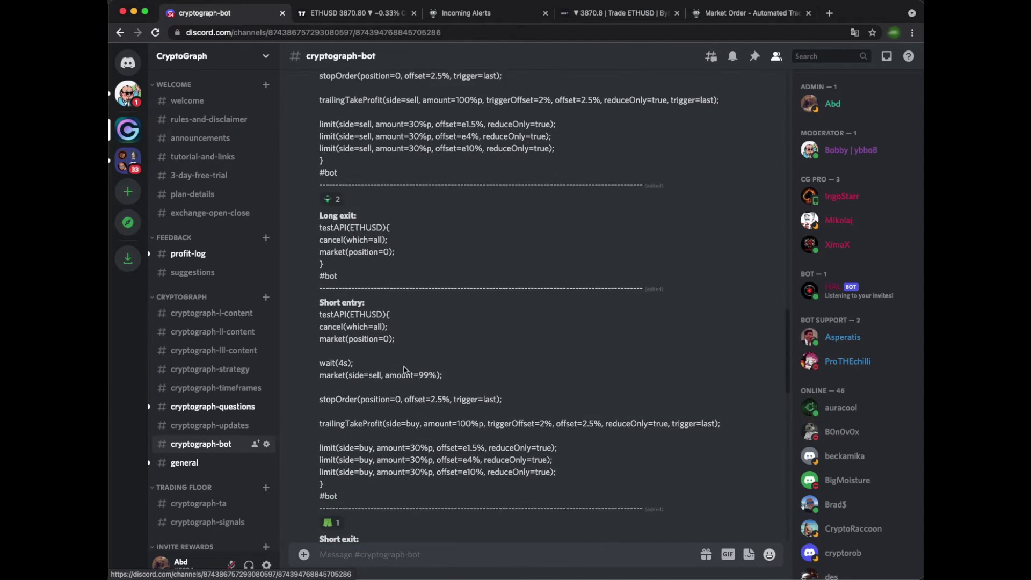
pyautogui.moveTo(345, 193); pyautogui.dragTo(375, 377)
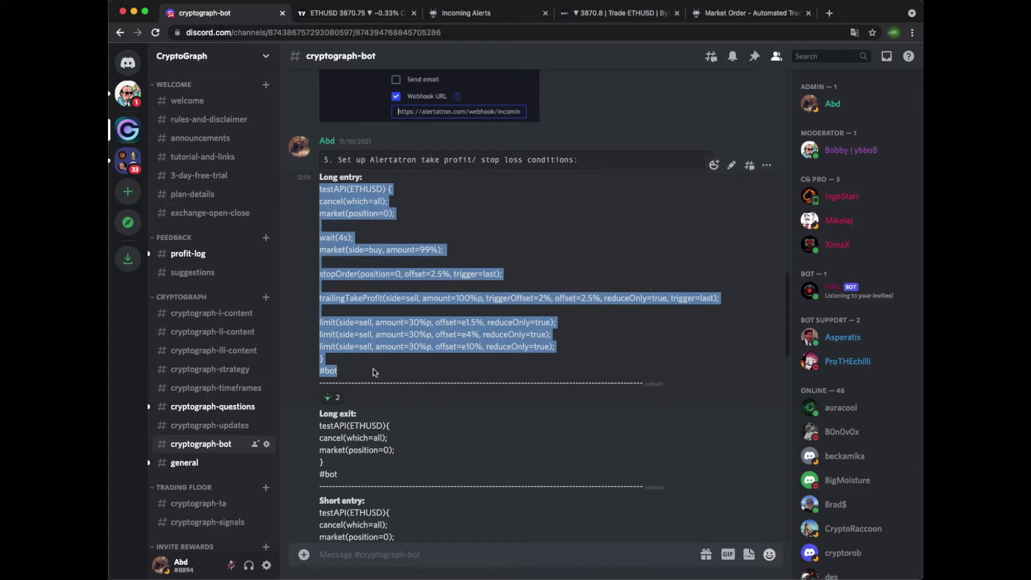
pyautogui.click(358, 16)
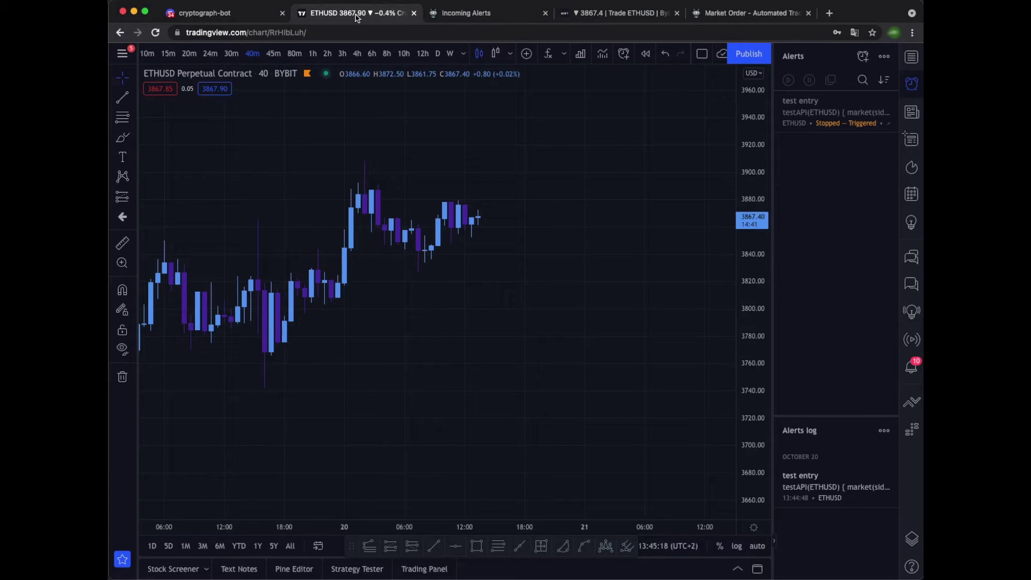
# Delete the old test entry alert and add the CryptoGraph Trend Algo indicator from Favorites.
pyautogui.click(892, 101)
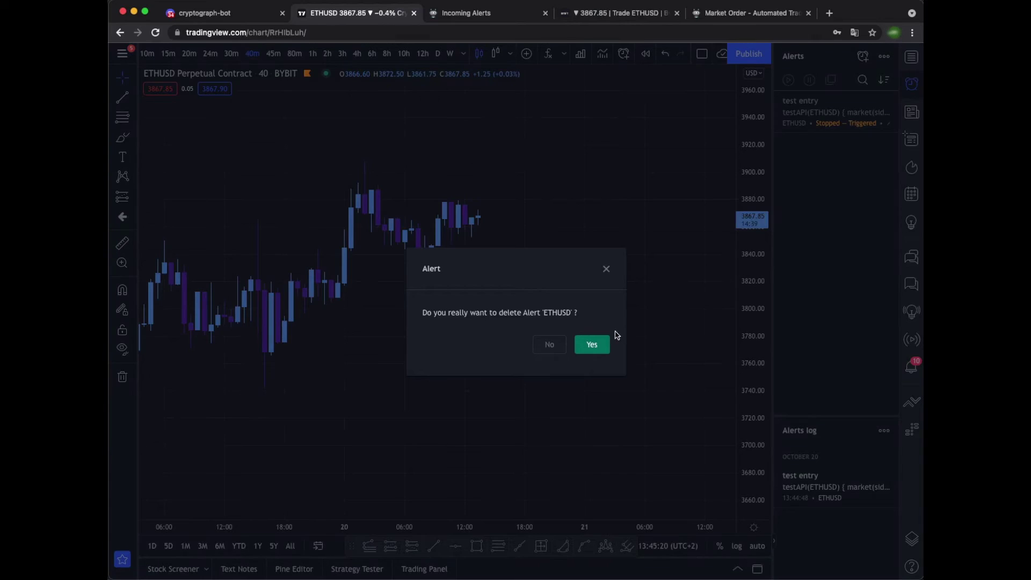
pyautogui.click(592, 344)
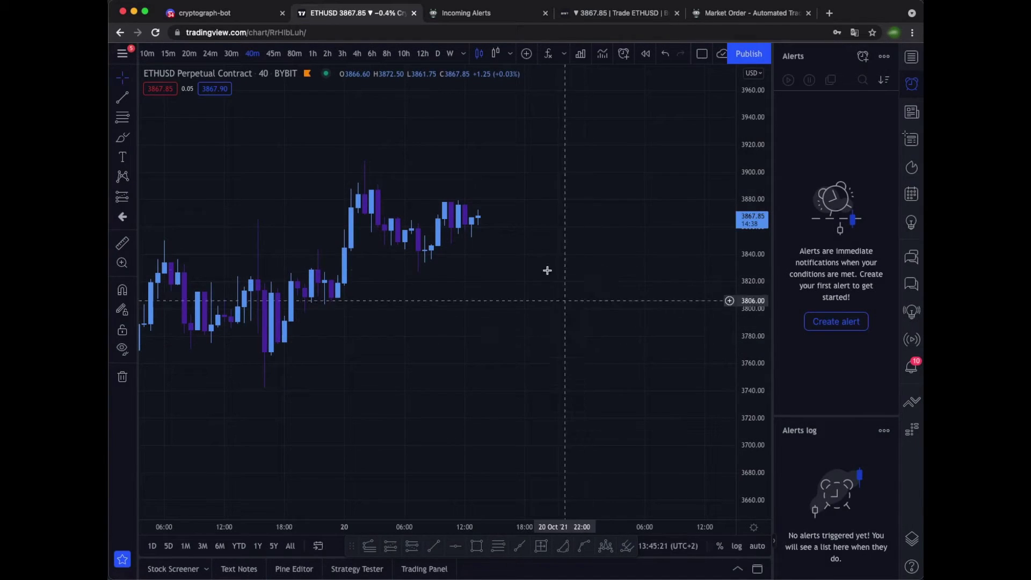
pyautogui.click(548, 55)
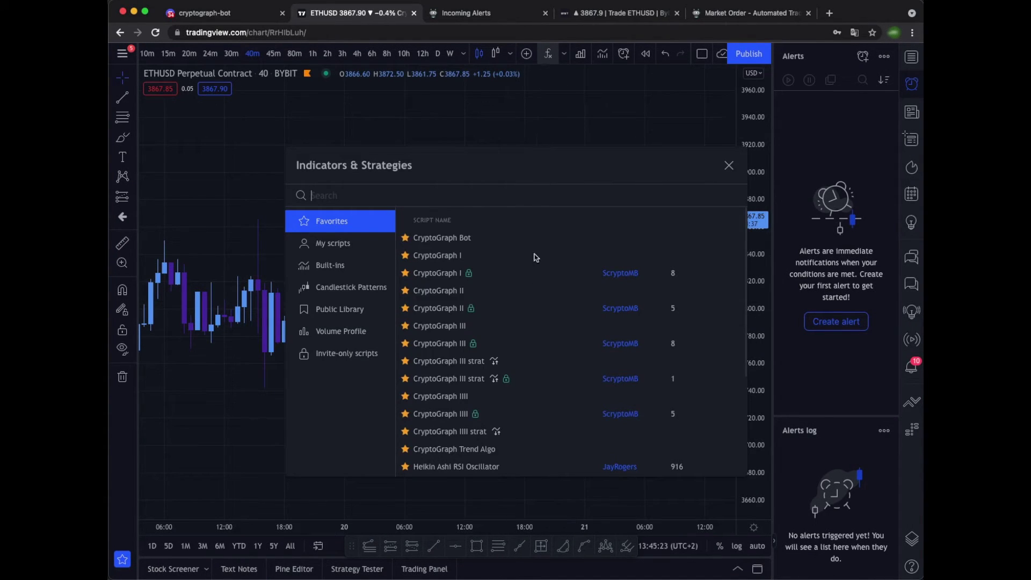
pyautogui.click(455, 449)
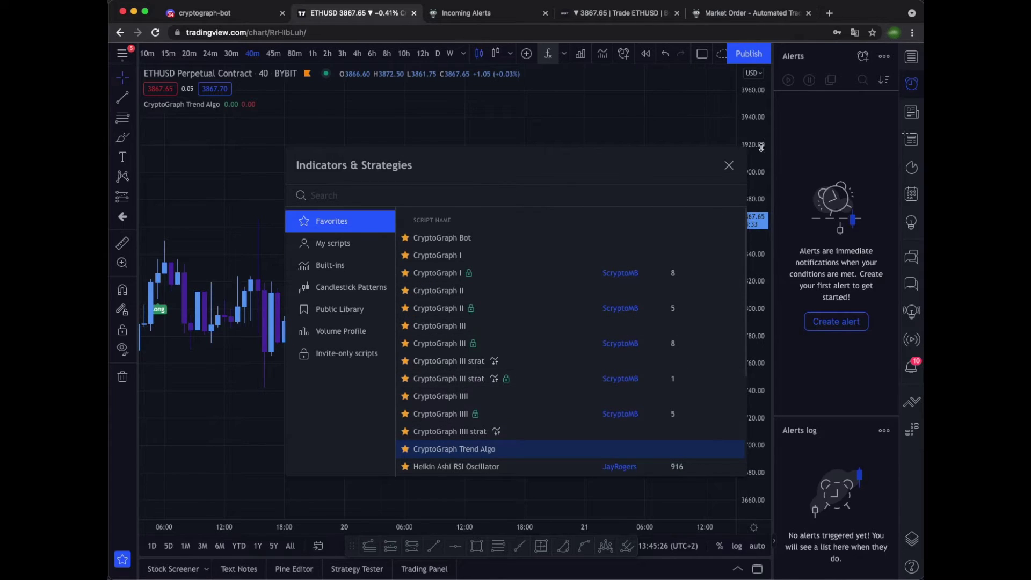
pyautogui.click(729, 165)
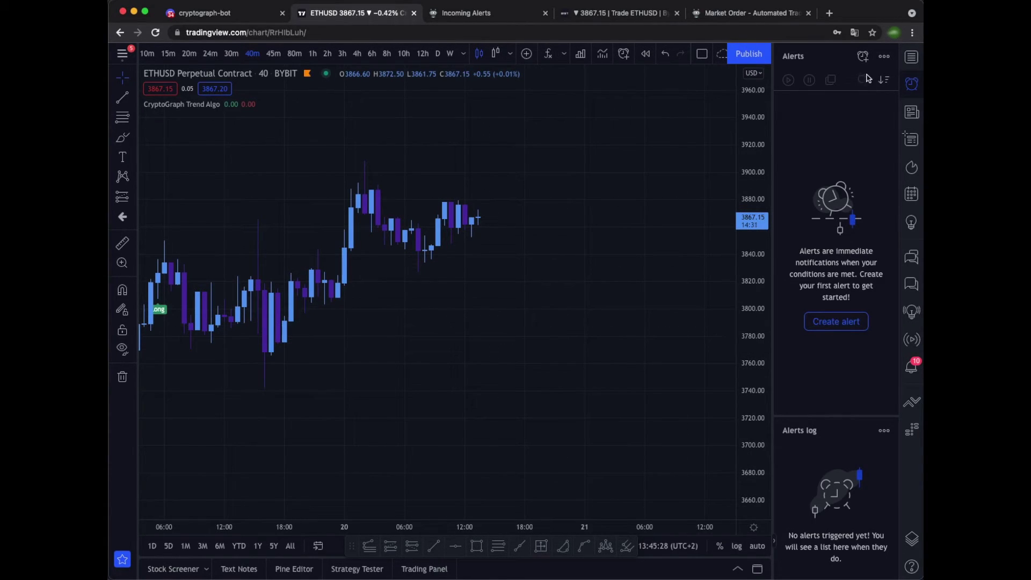
# Start a new alert with CryptoGraph Trend Algo as its condition.
pyautogui.click(862, 55)
pyautogui.click(515, 134)
pyautogui.click(514, 153)
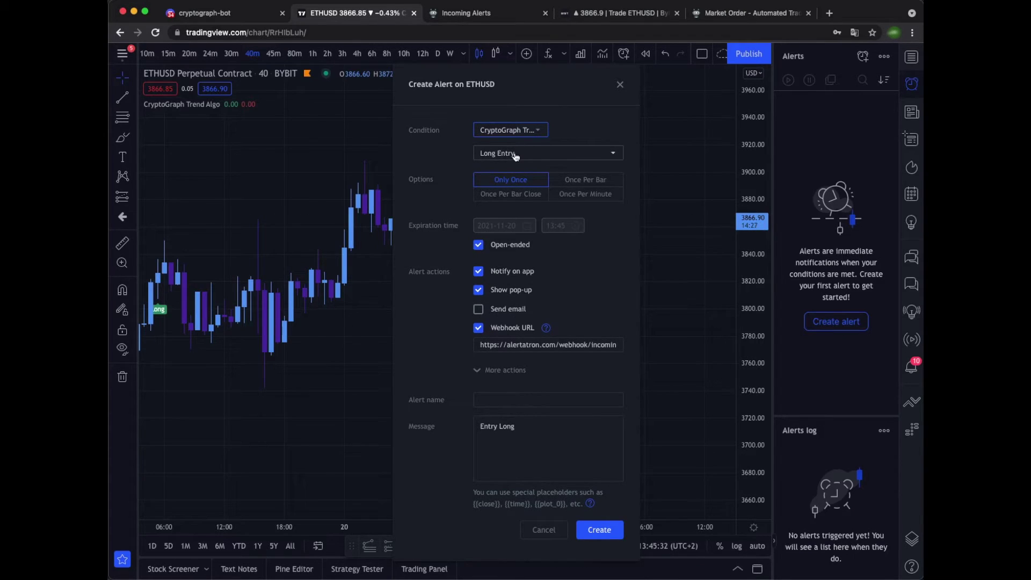
# Create the once-per-bar-close 'long entry' alert with the Long entry code as its message, then return to Discord.
pyautogui.click(513, 196)
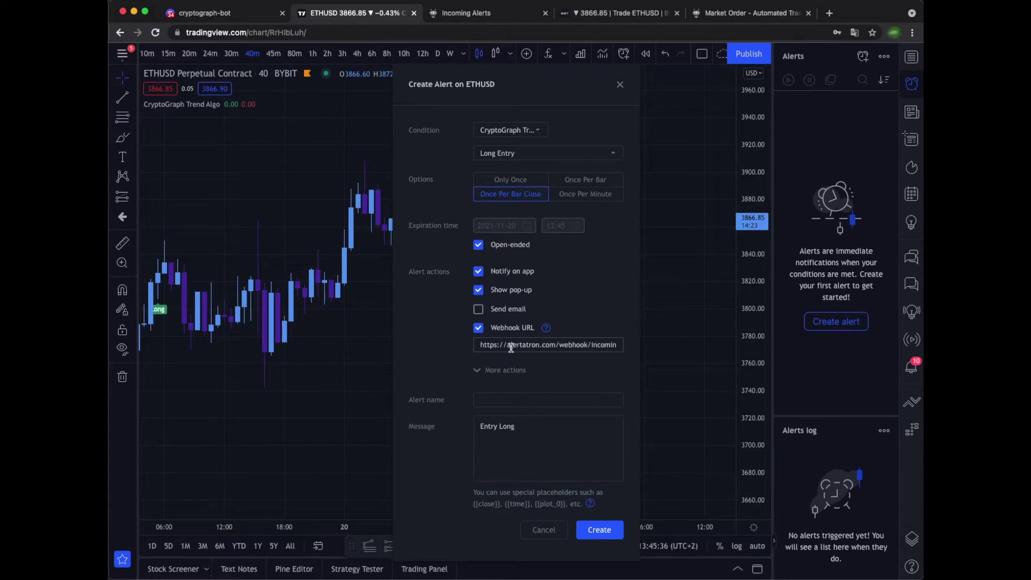
pyautogui.click(501, 398)
pyautogui.write('long entry')
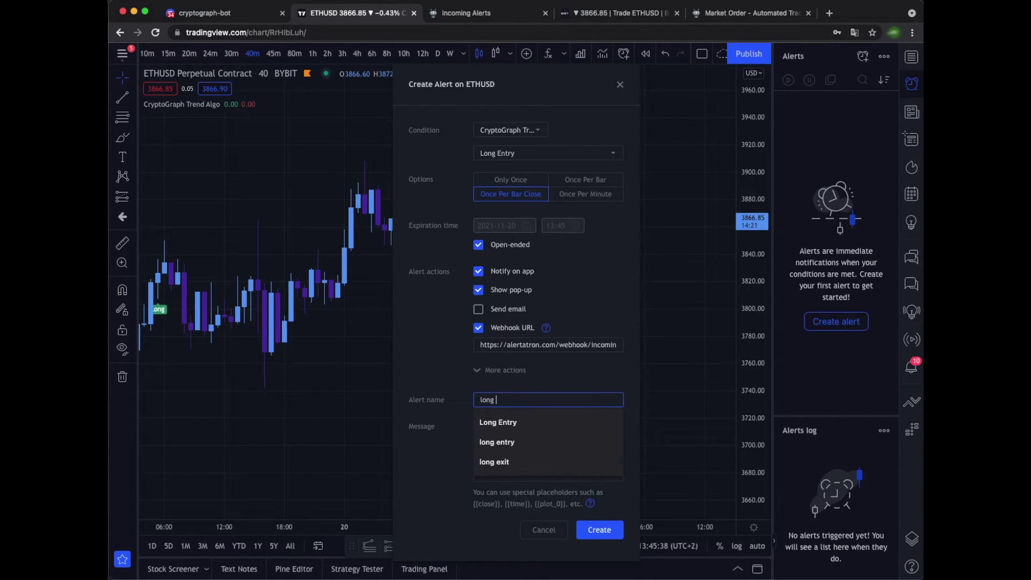
pyautogui.click(522, 425)
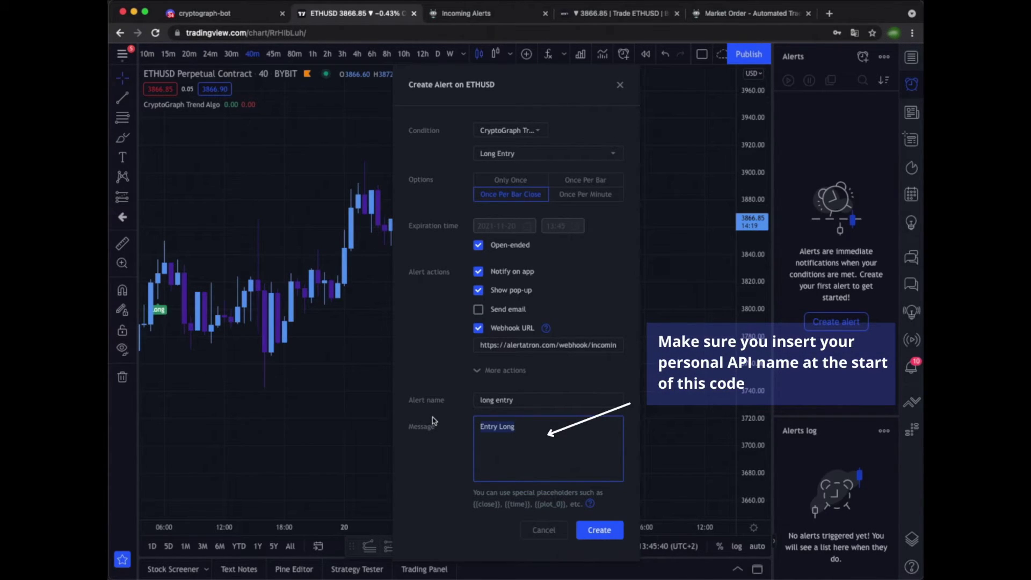
pyautogui.press('super+v')
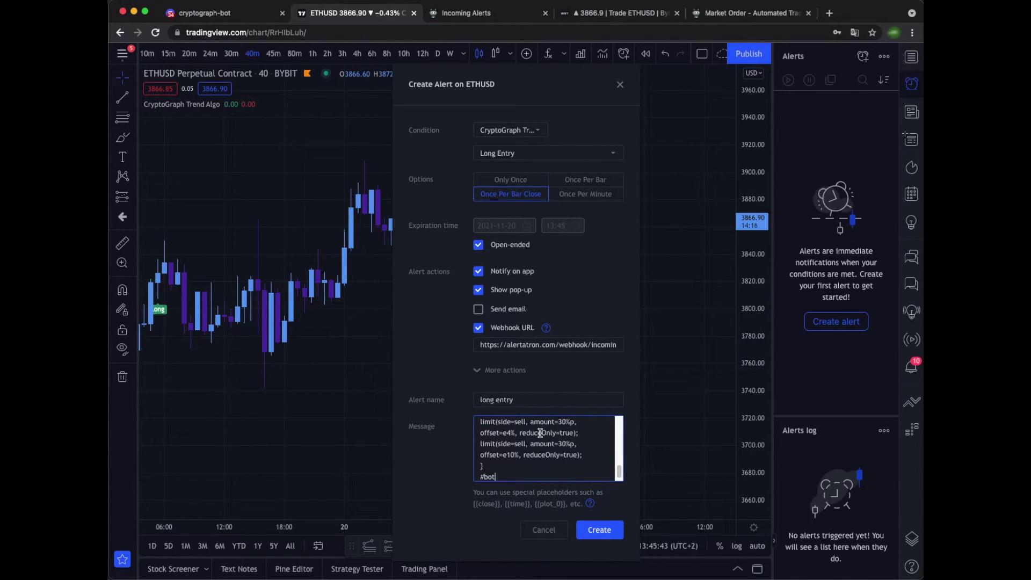
pyautogui.click(601, 531)
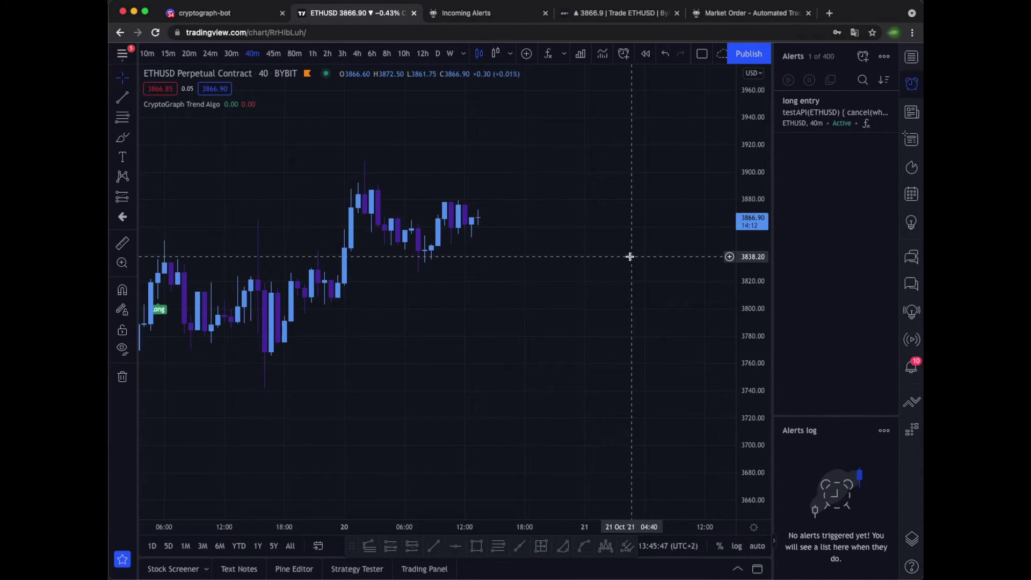
pyautogui.click(214, 13)
pyautogui.scroll(-2, 370, 342)
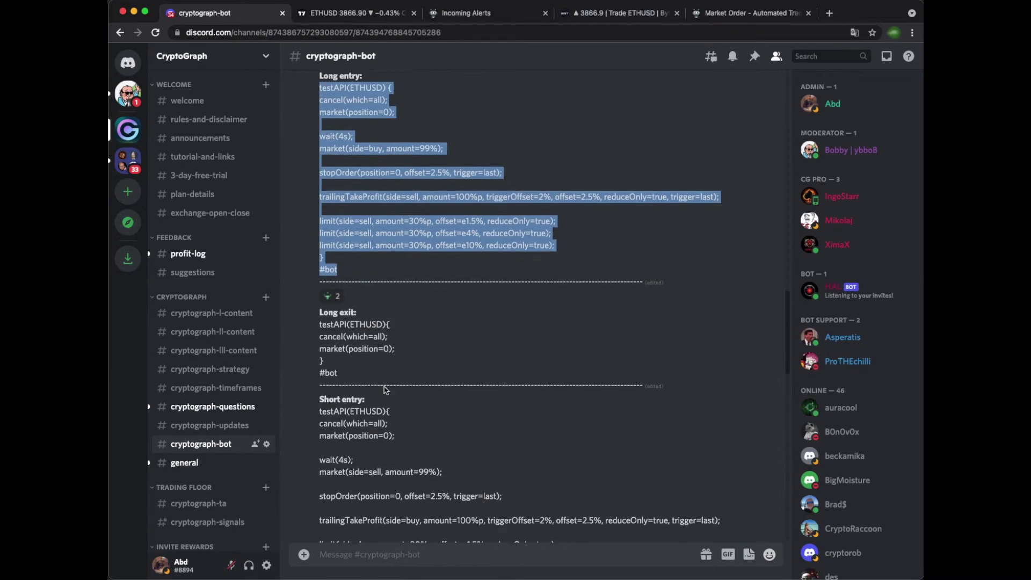
# Copy the Long exit code and start an alert on CryptoGraph Trend Algo's Long Exit condition.
pyautogui.moveTo(349, 370); pyautogui.dragTo(321, 325)
pyautogui.press('super+c')
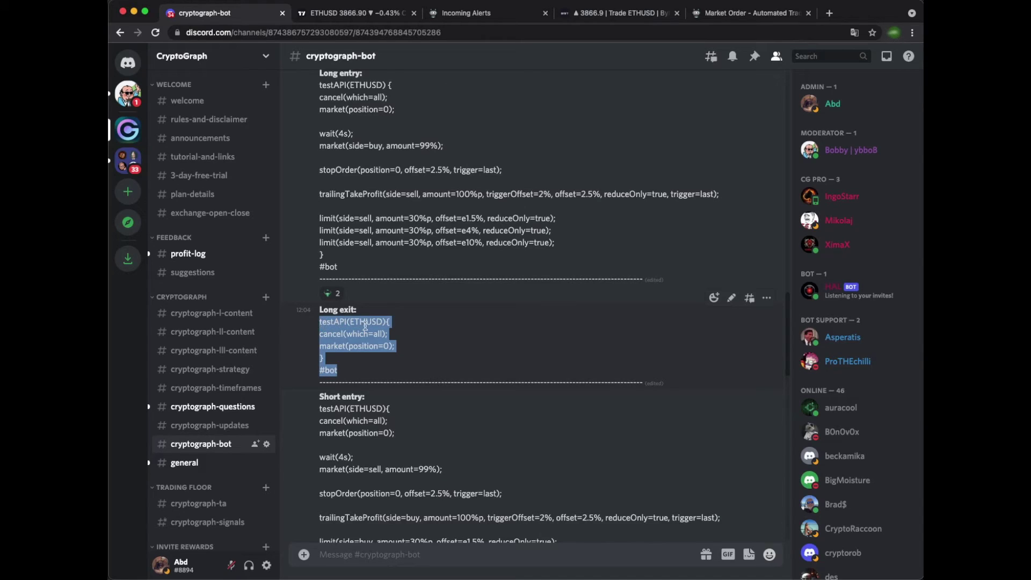
pyautogui.click(354, 13)
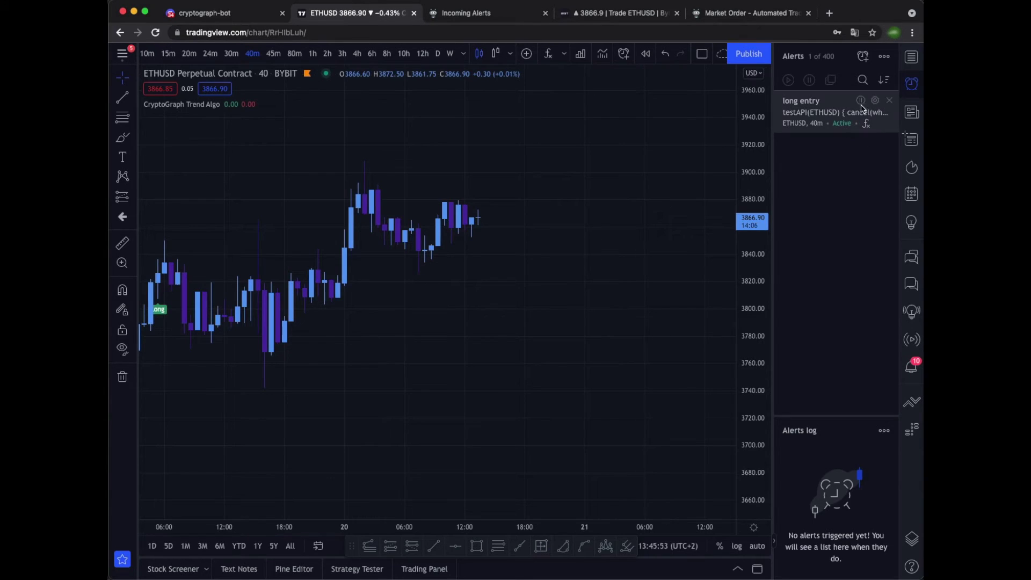
pyautogui.click(863, 56)
pyautogui.click(510, 130)
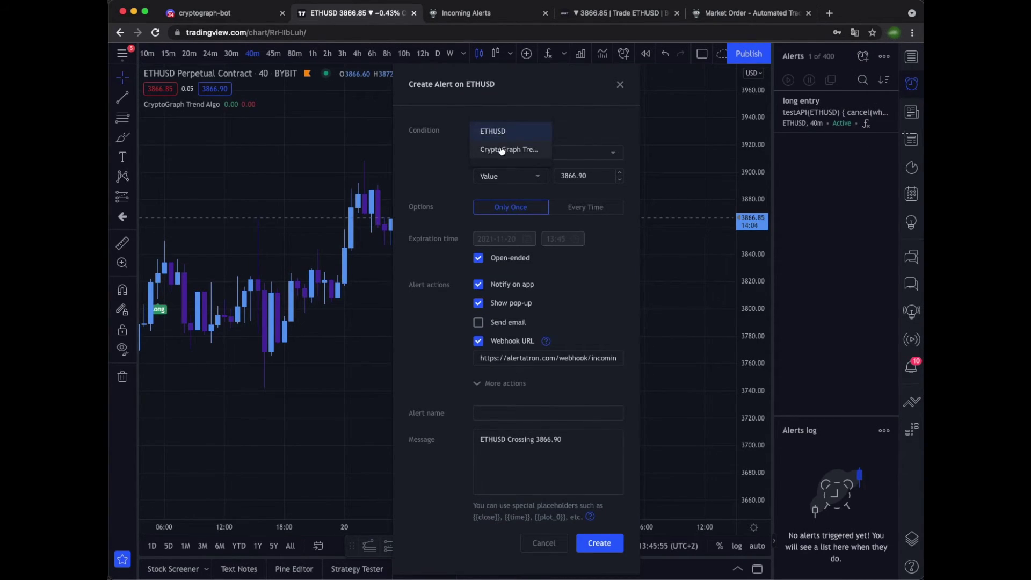
pyautogui.click(523, 152)
pyautogui.click(515, 154)
pyautogui.click(513, 173)
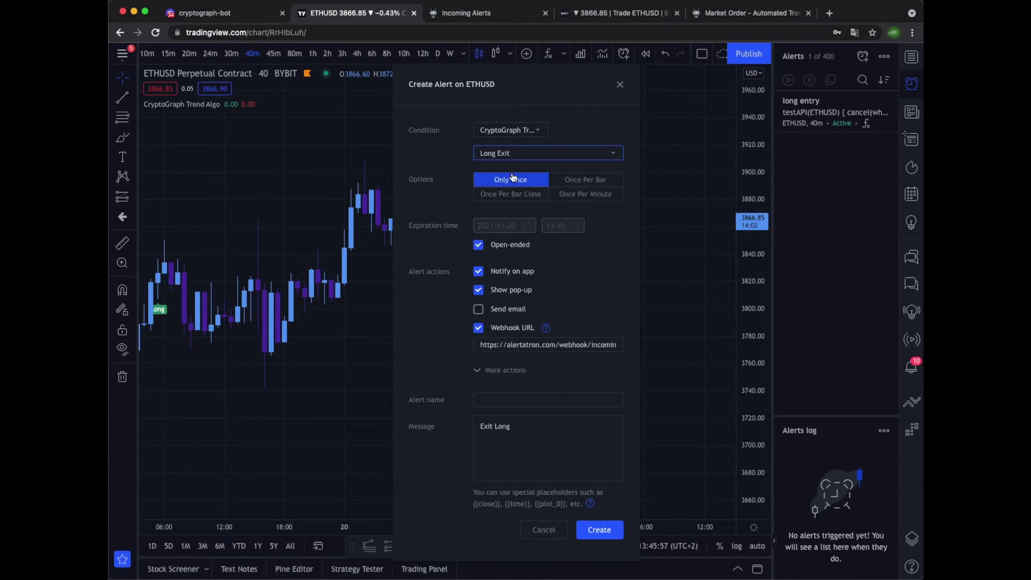
# Set it to once per bar close, name it 'long exit', paste the Long exit code, and create it.
pyautogui.click(515, 196)
pyautogui.click(516, 400)
pyautogui.write('long exit')
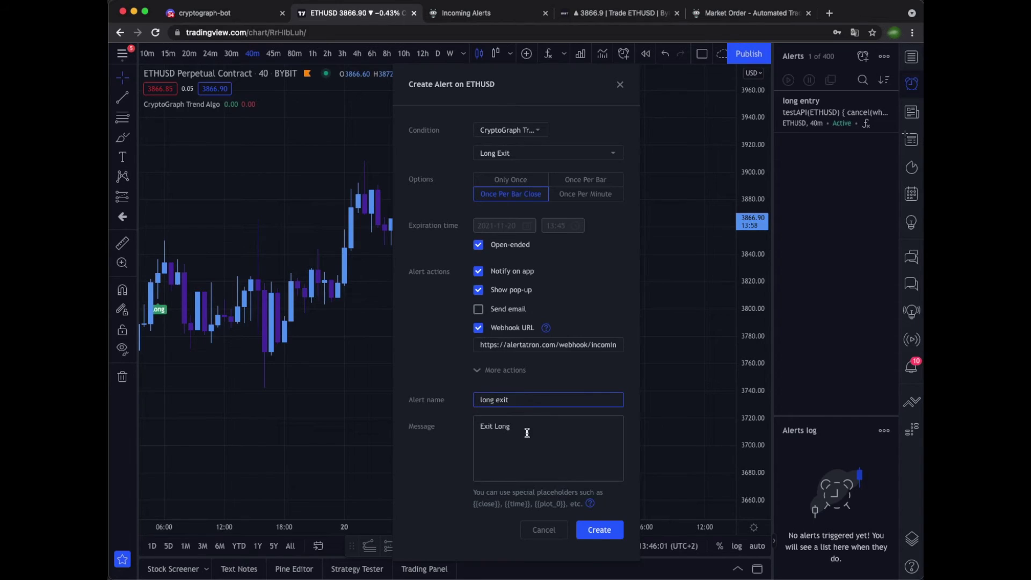
pyautogui.press('super+v')
pyautogui.click(600, 530)
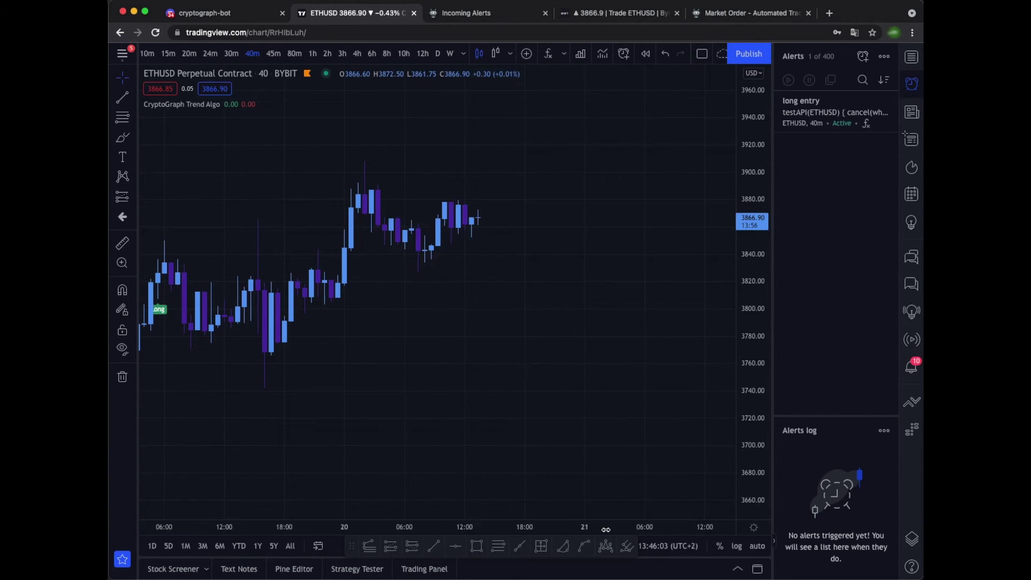
# Copy the Short entry code and start an alert on CryptoGraph Trend Algo's Short Entry condition.
pyautogui.click(225, 13)
pyautogui.scroll(-3, 308, 234)
pyautogui.moveTo(320, 246); pyautogui.dragTo(352, 434)
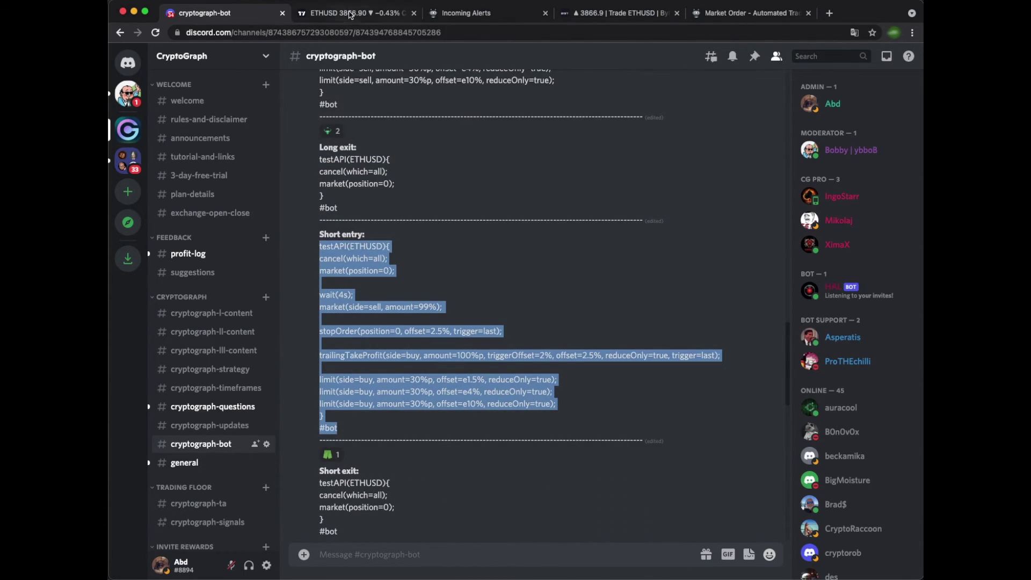
pyautogui.click(350, 13)
pyautogui.click(862, 58)
pyautogui.click(509, 132)
pyautogui.click(505, 153)
pyautogui.click(525, 155)
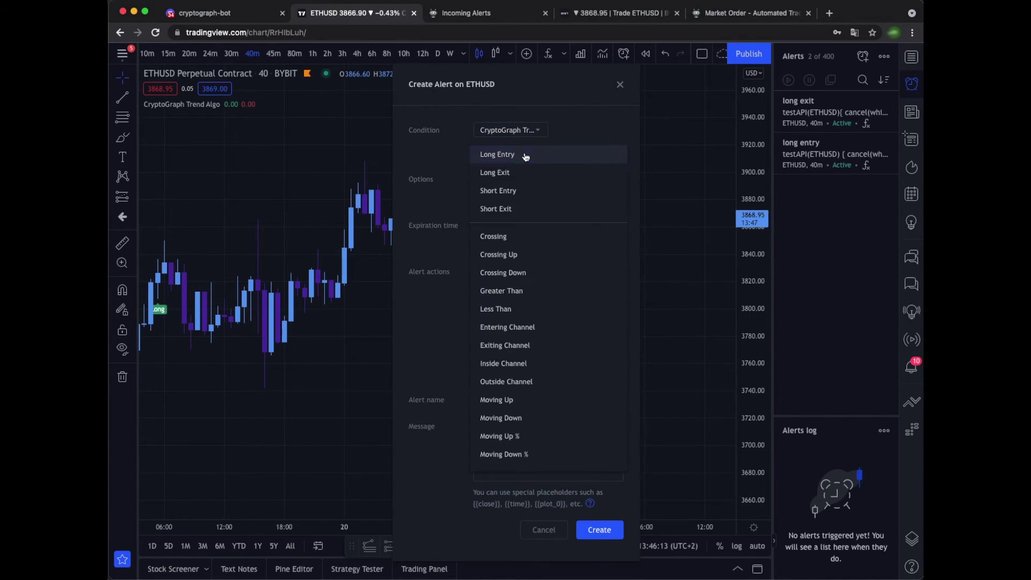
pyautogui.click(522, 191)
# Set it to once per bar close, name it 'short entry' with the Short entry code, and create it.
pyautogui.click(530, 199)
pyautogui.click(512, 397)
pyautogui.write('short entry')
pyautogui.press('Tab')
pyautogui.press('super+v')
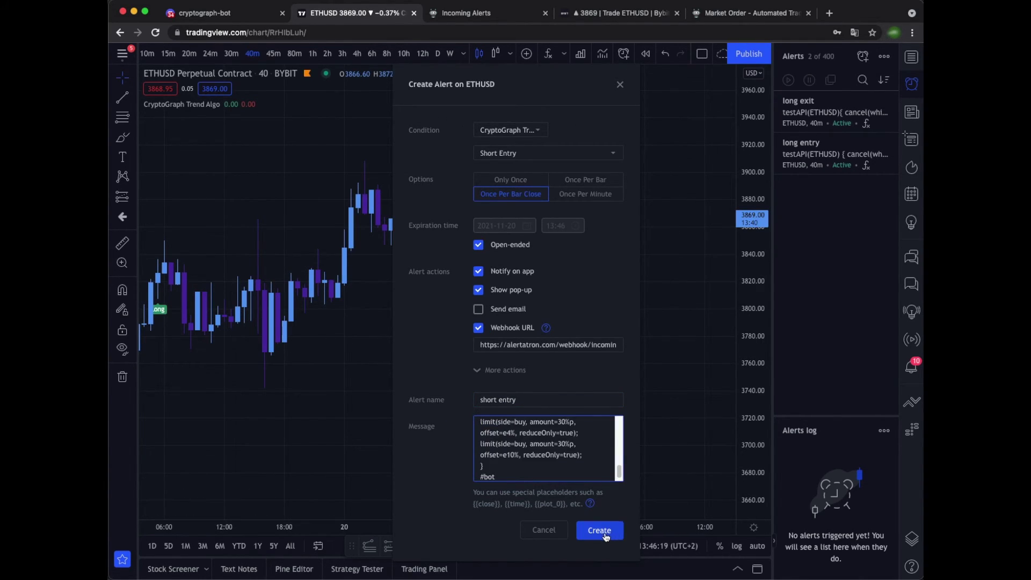
pyautogui.click(600, 528)
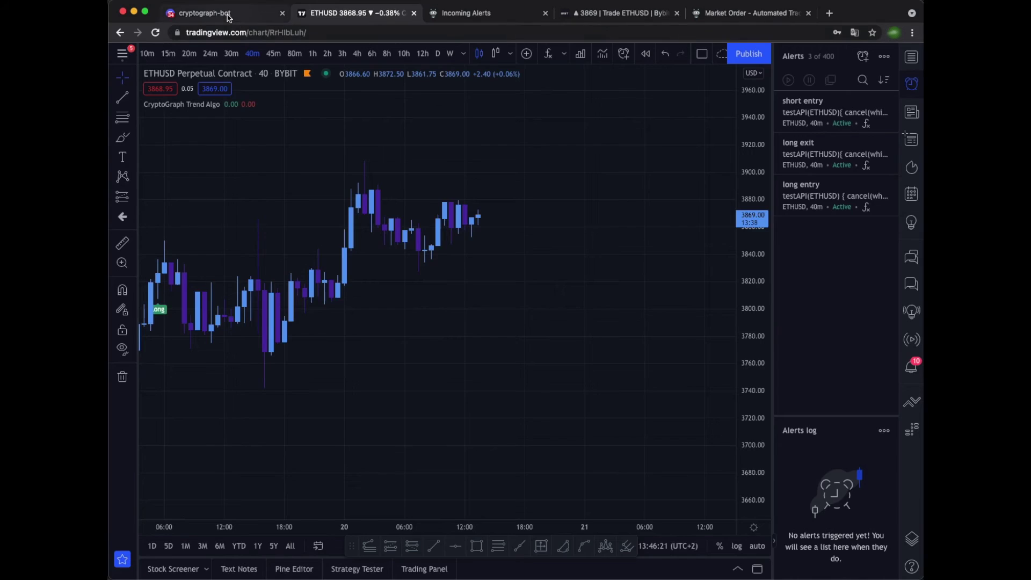
pyautogui.click(204, 13)
# Copy the Short exit code and start an alert on CryptoGraph Trend Algo's Short Exit condition.
pyautogui.scroll(-3, 379, 425)
pyautogui.moveTo(378, 426); pyautogui.dragTo(317, 378)
pyautogui.click(363, 16)
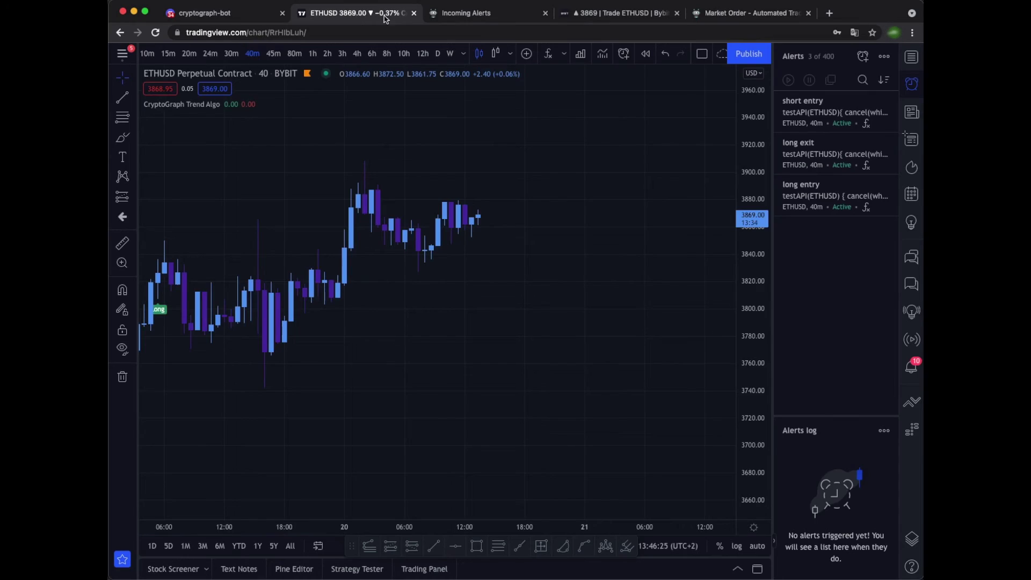
pyautogui.click(861, 58)
pyautogui.click(509, 130)
pyautogui.click(508, 148)
pyautogui.click(508, 153)
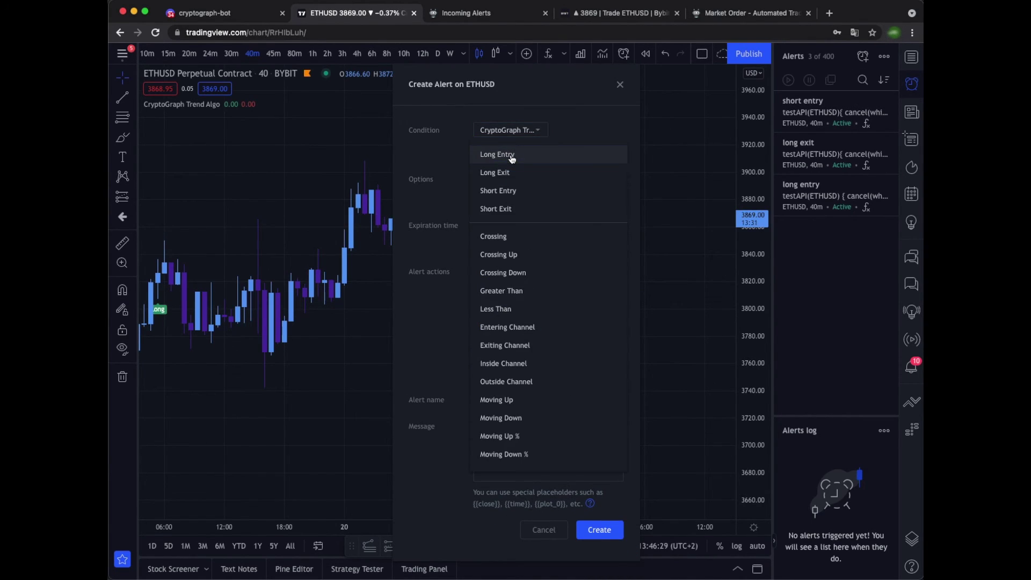
pyautogui.click(510, 213)
# Name it 'short exit', replace the default Exit Short message with the Short exit code, and create it.
pyautogui.click(525, 399)
pyautogui.write('short e')
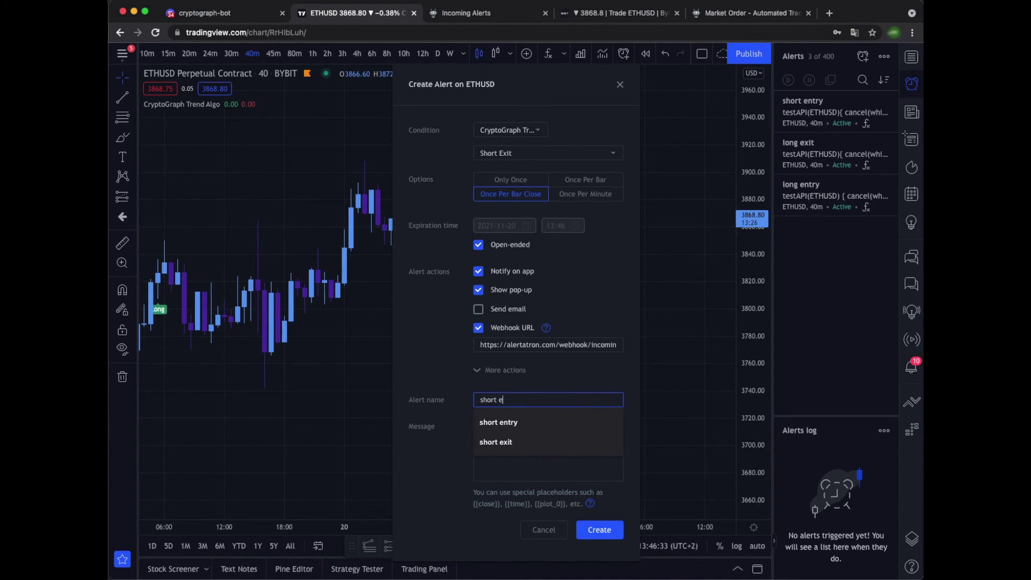
pyautogui.write('xit')
pyautogui.moveTo(540, 429); pyautogui.dragTo(469, 424)
pyautogui.press('cmd+v')
pyautogui.click(598, 530)
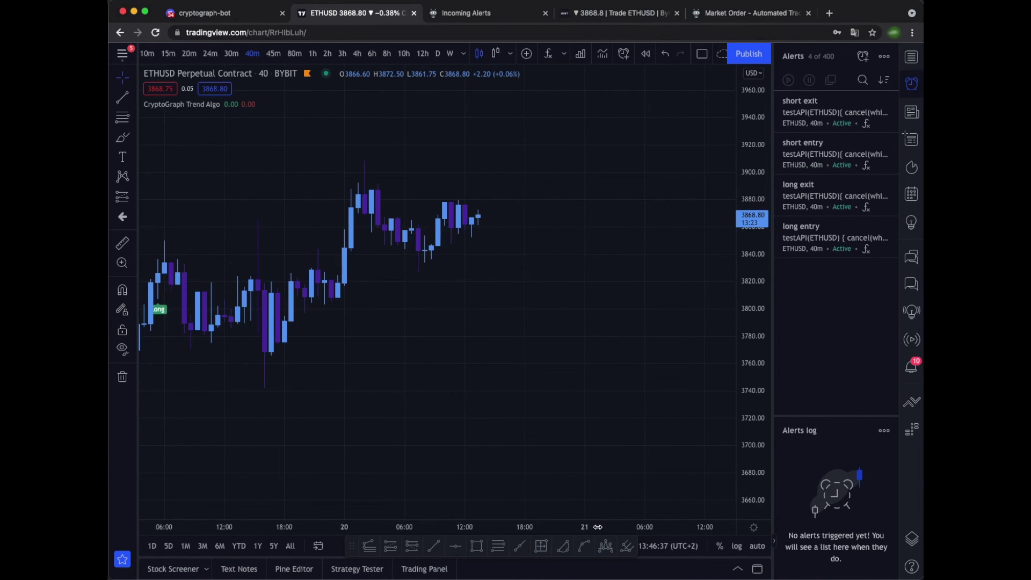